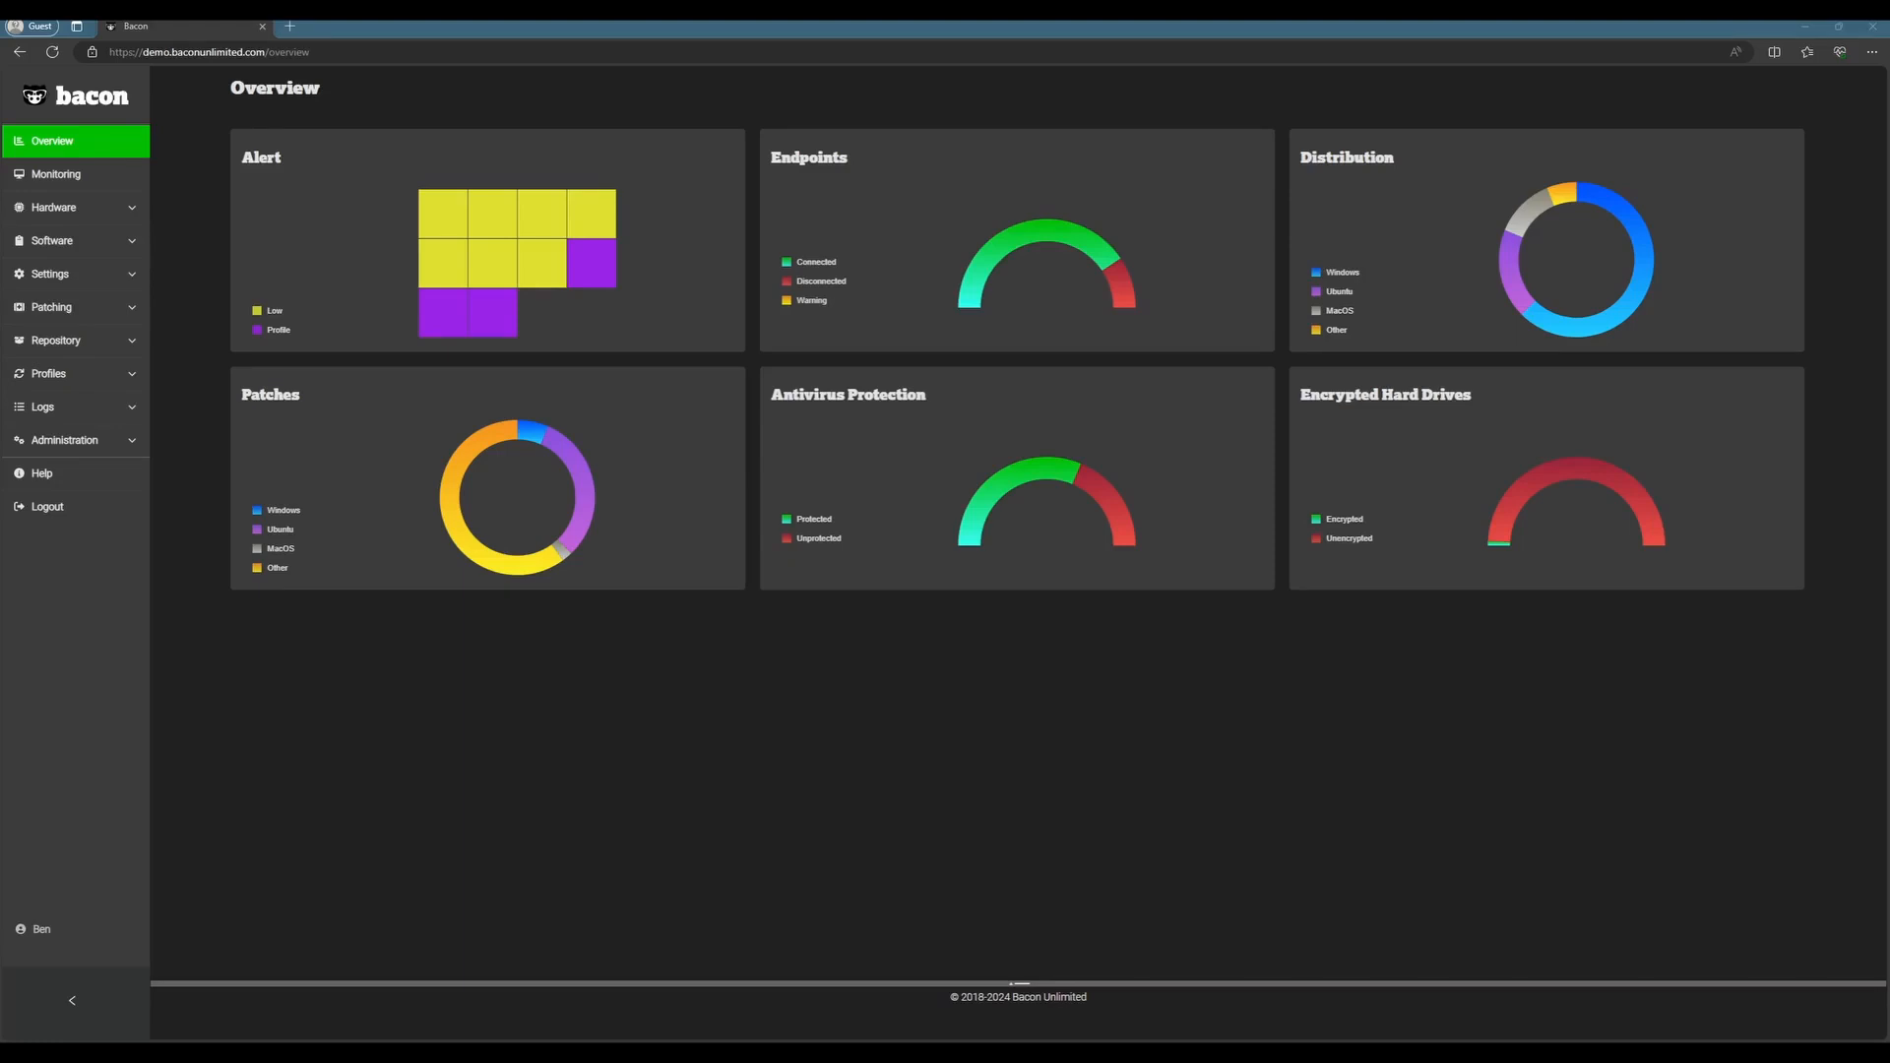
Step: Open the hardware endpoints list and examine the available filter attributes and comparison operators
left_click(55, 207)
left_click(72, 238)
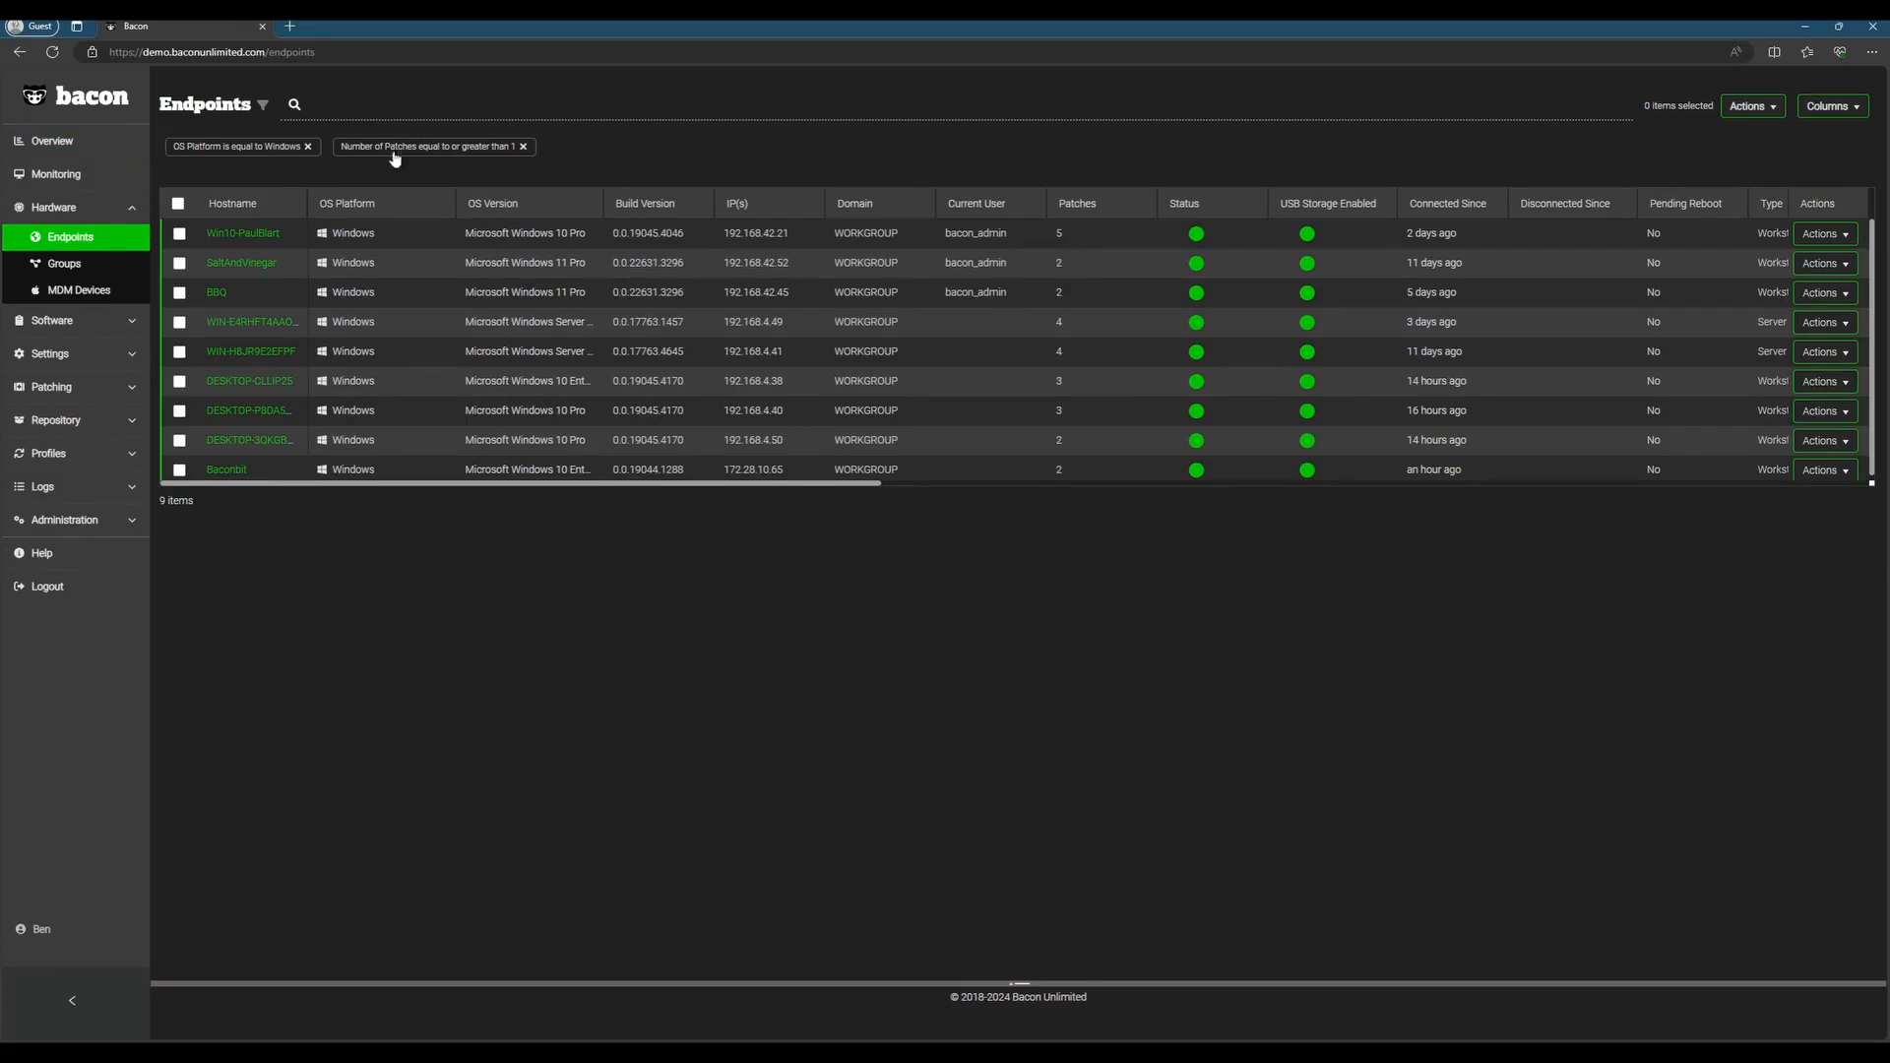
left_click(264, 109)
left_click(265, 149)
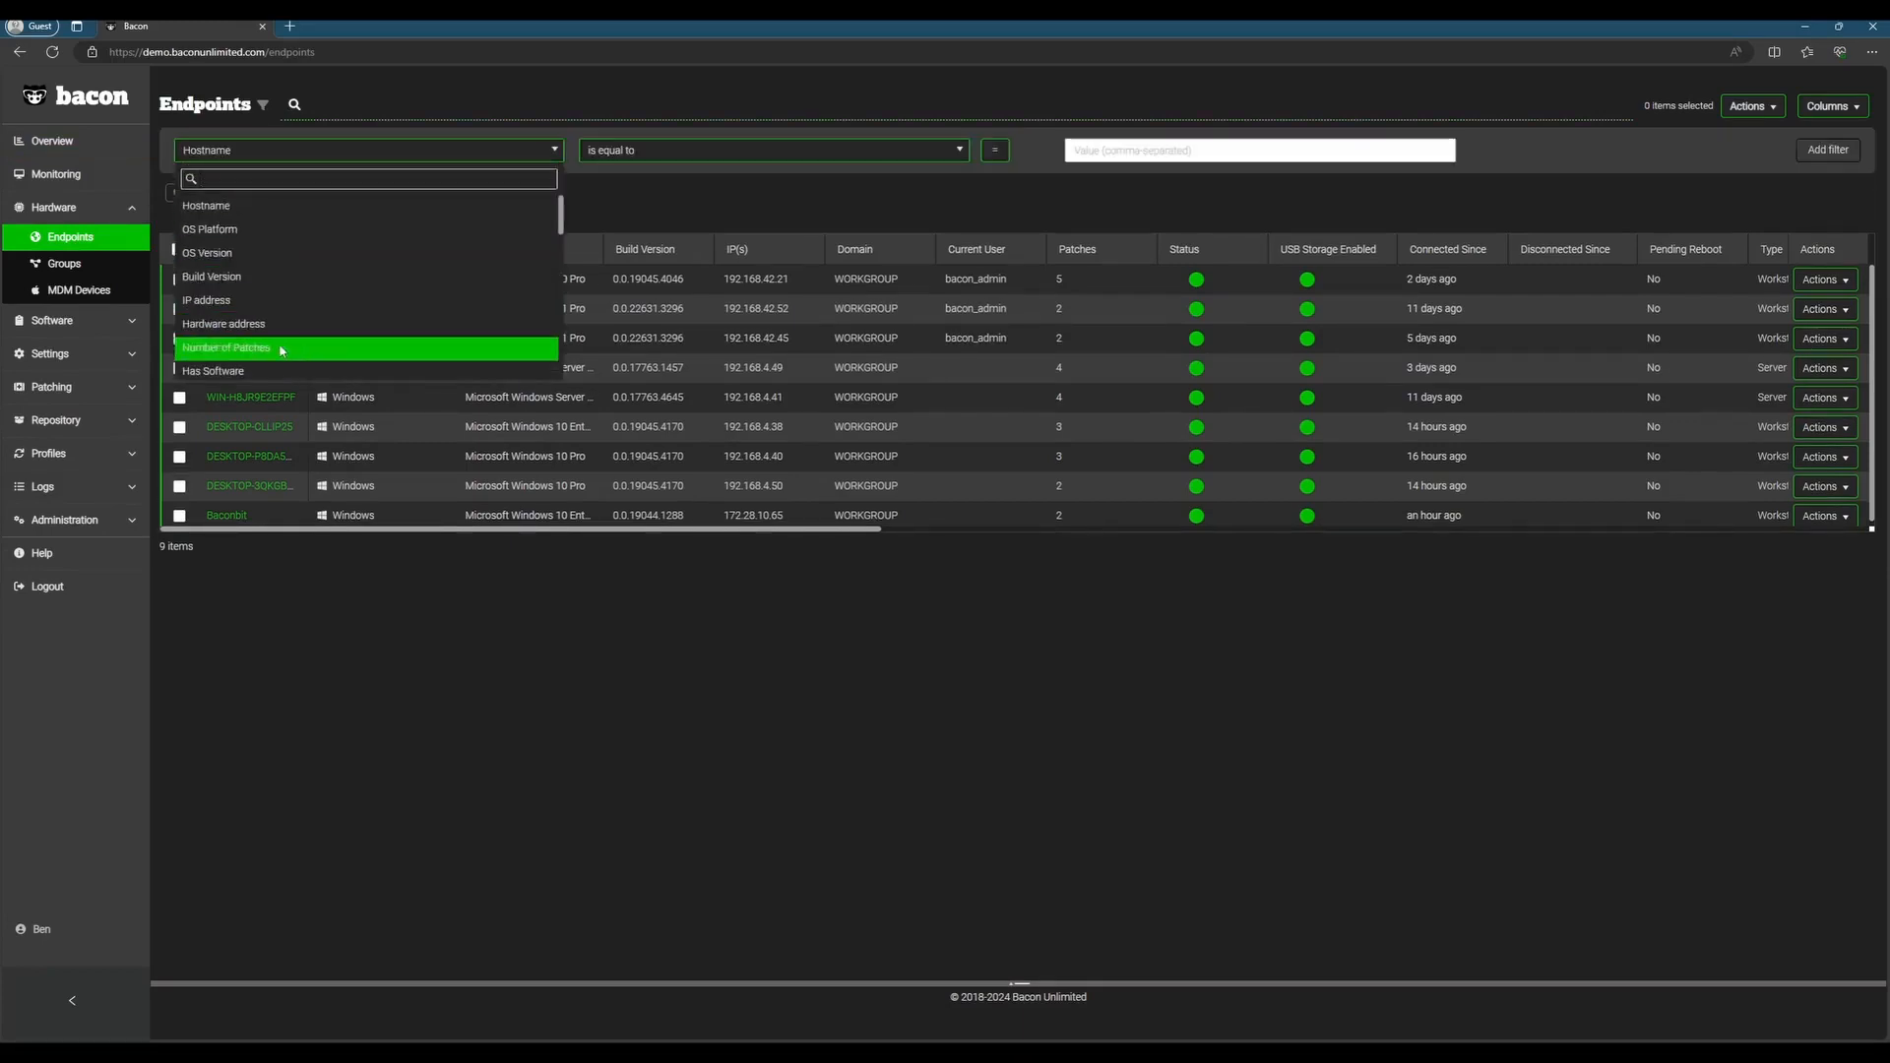
left_click(930, 152)
left_click(937, 160)
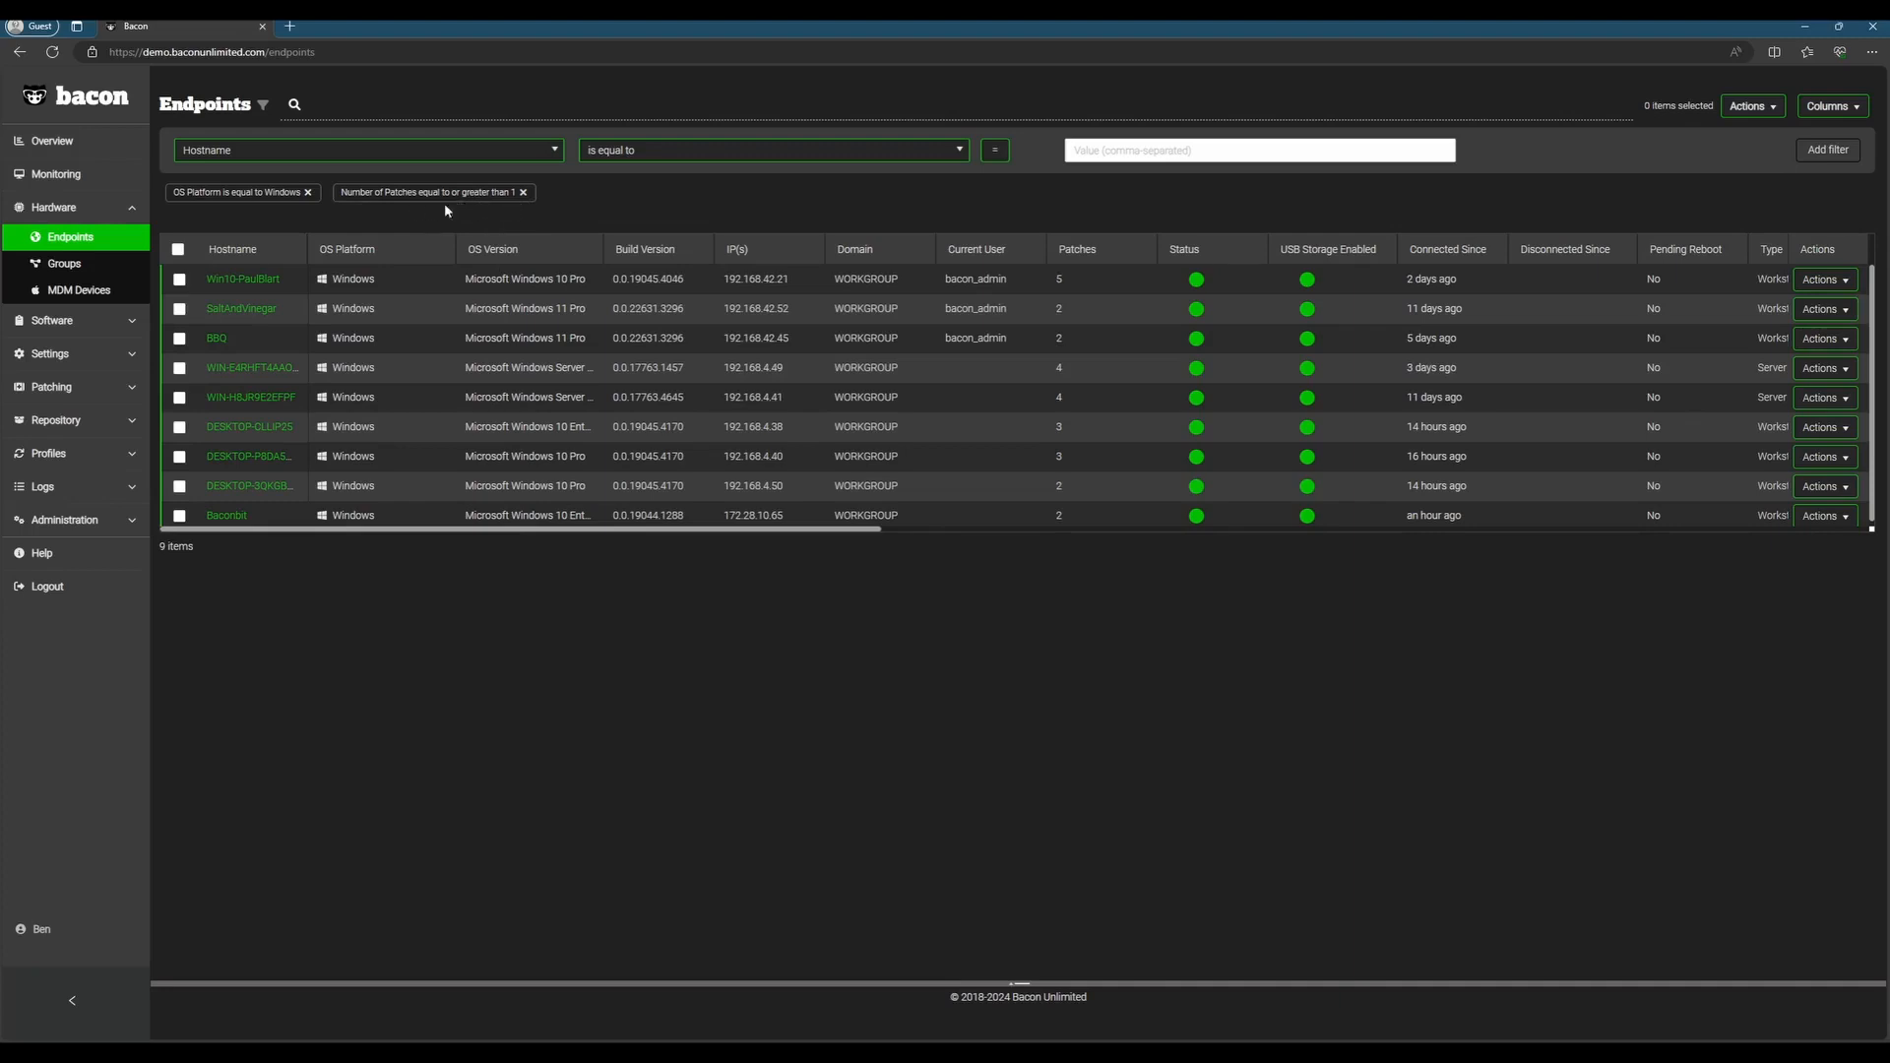
Step: Start a dynamic group from the filtered endpoints and name it Windows Patching
left_click(1753, 105)
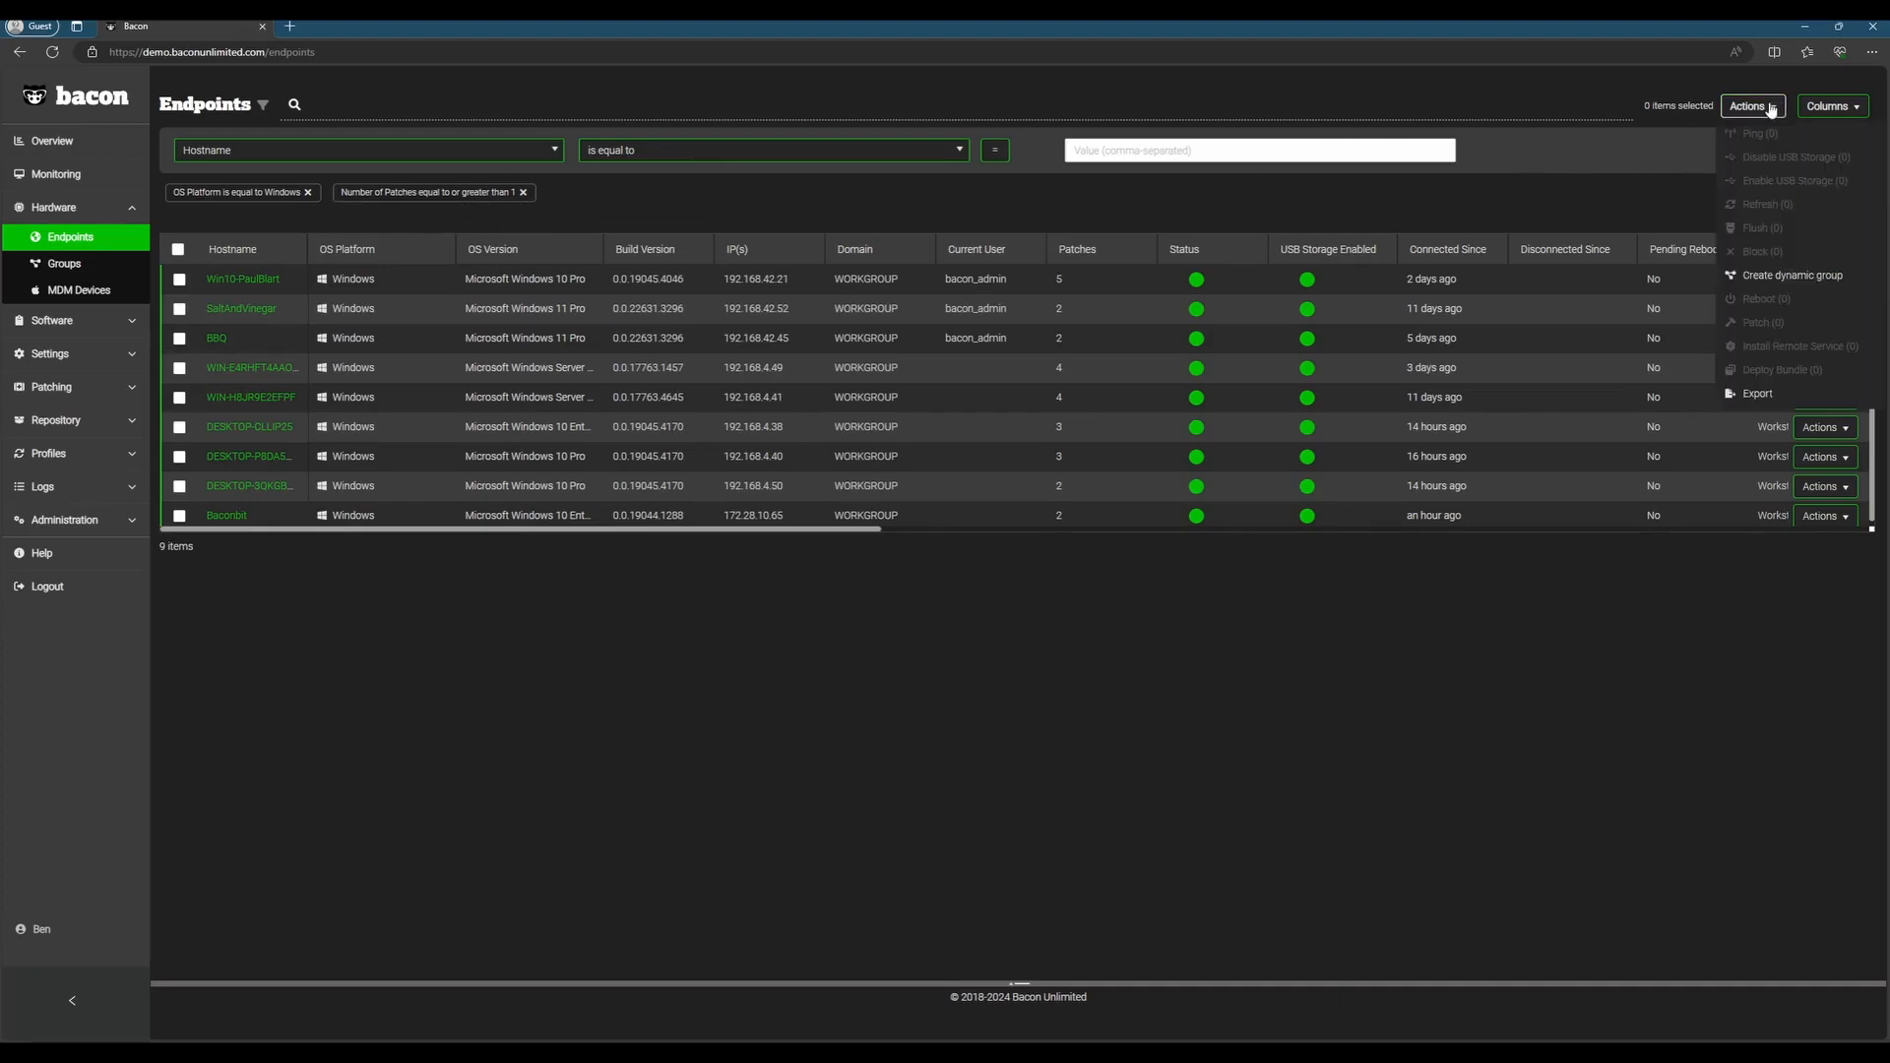
left_click(1794, 286)
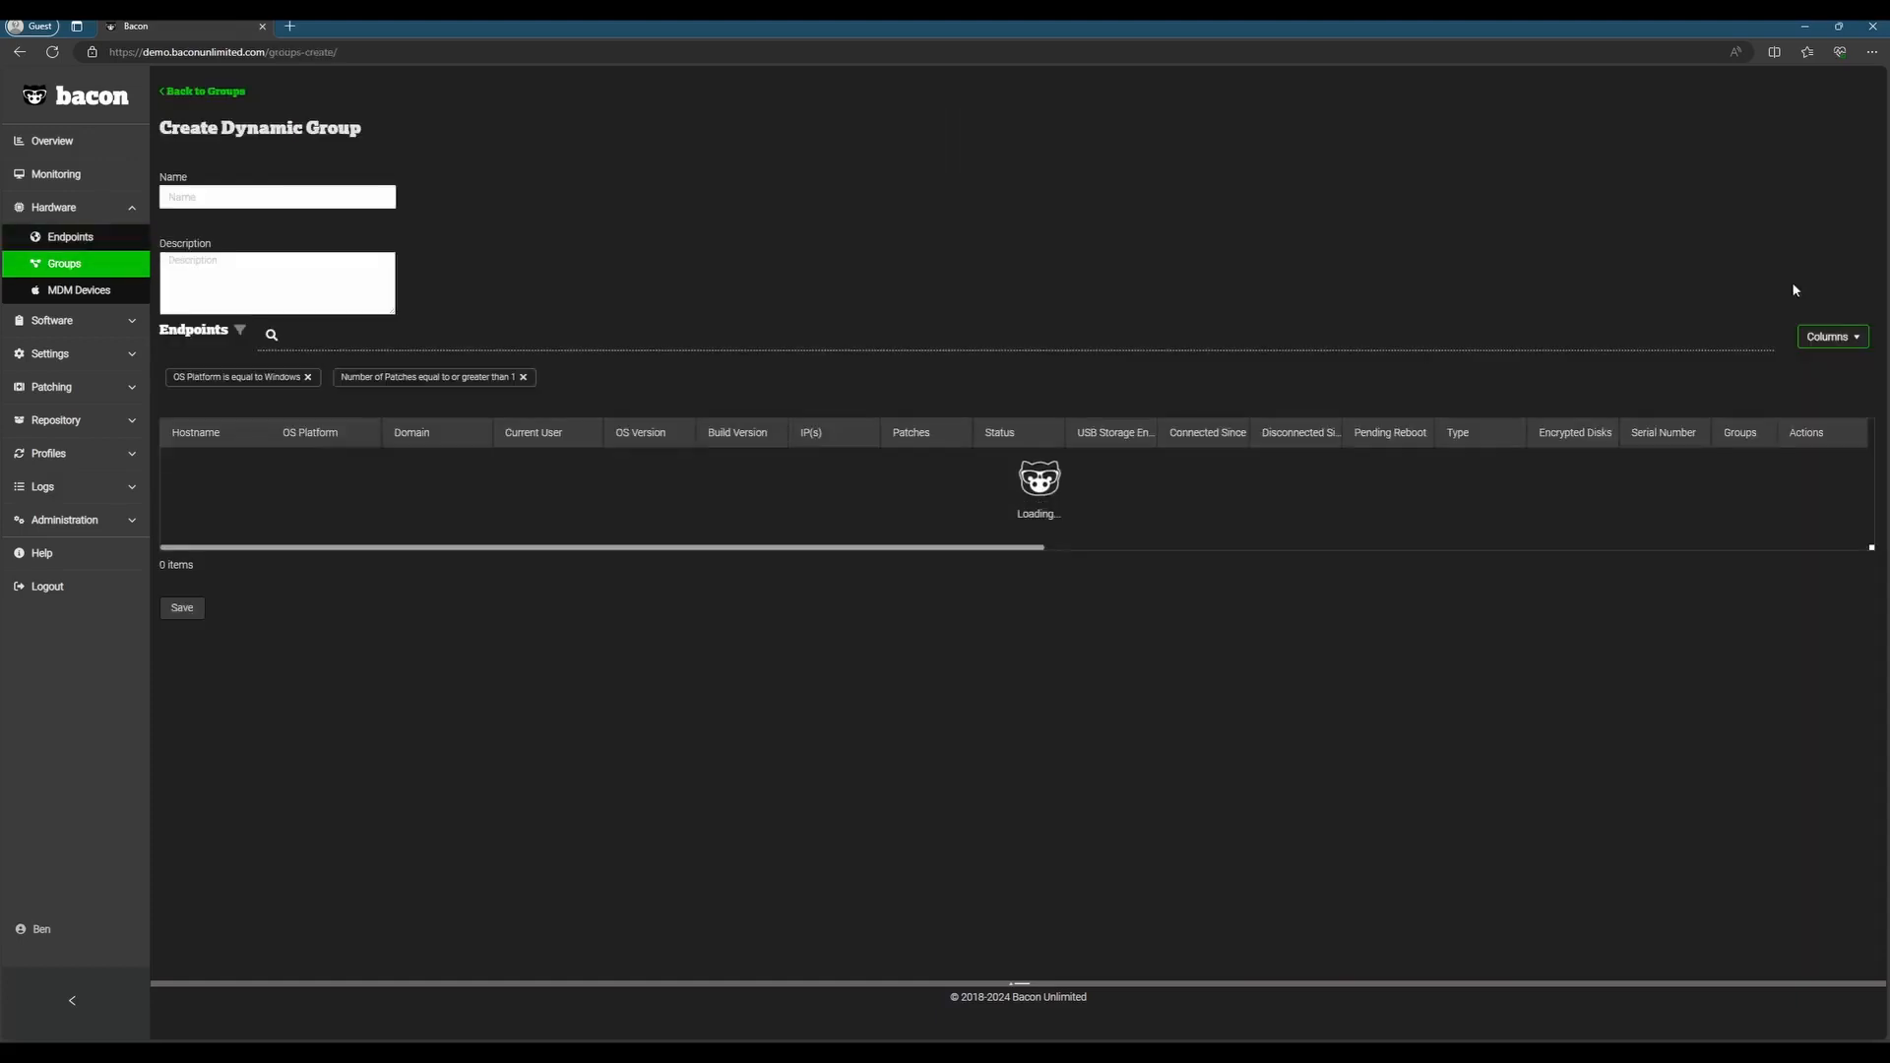
left_click(275, 193)
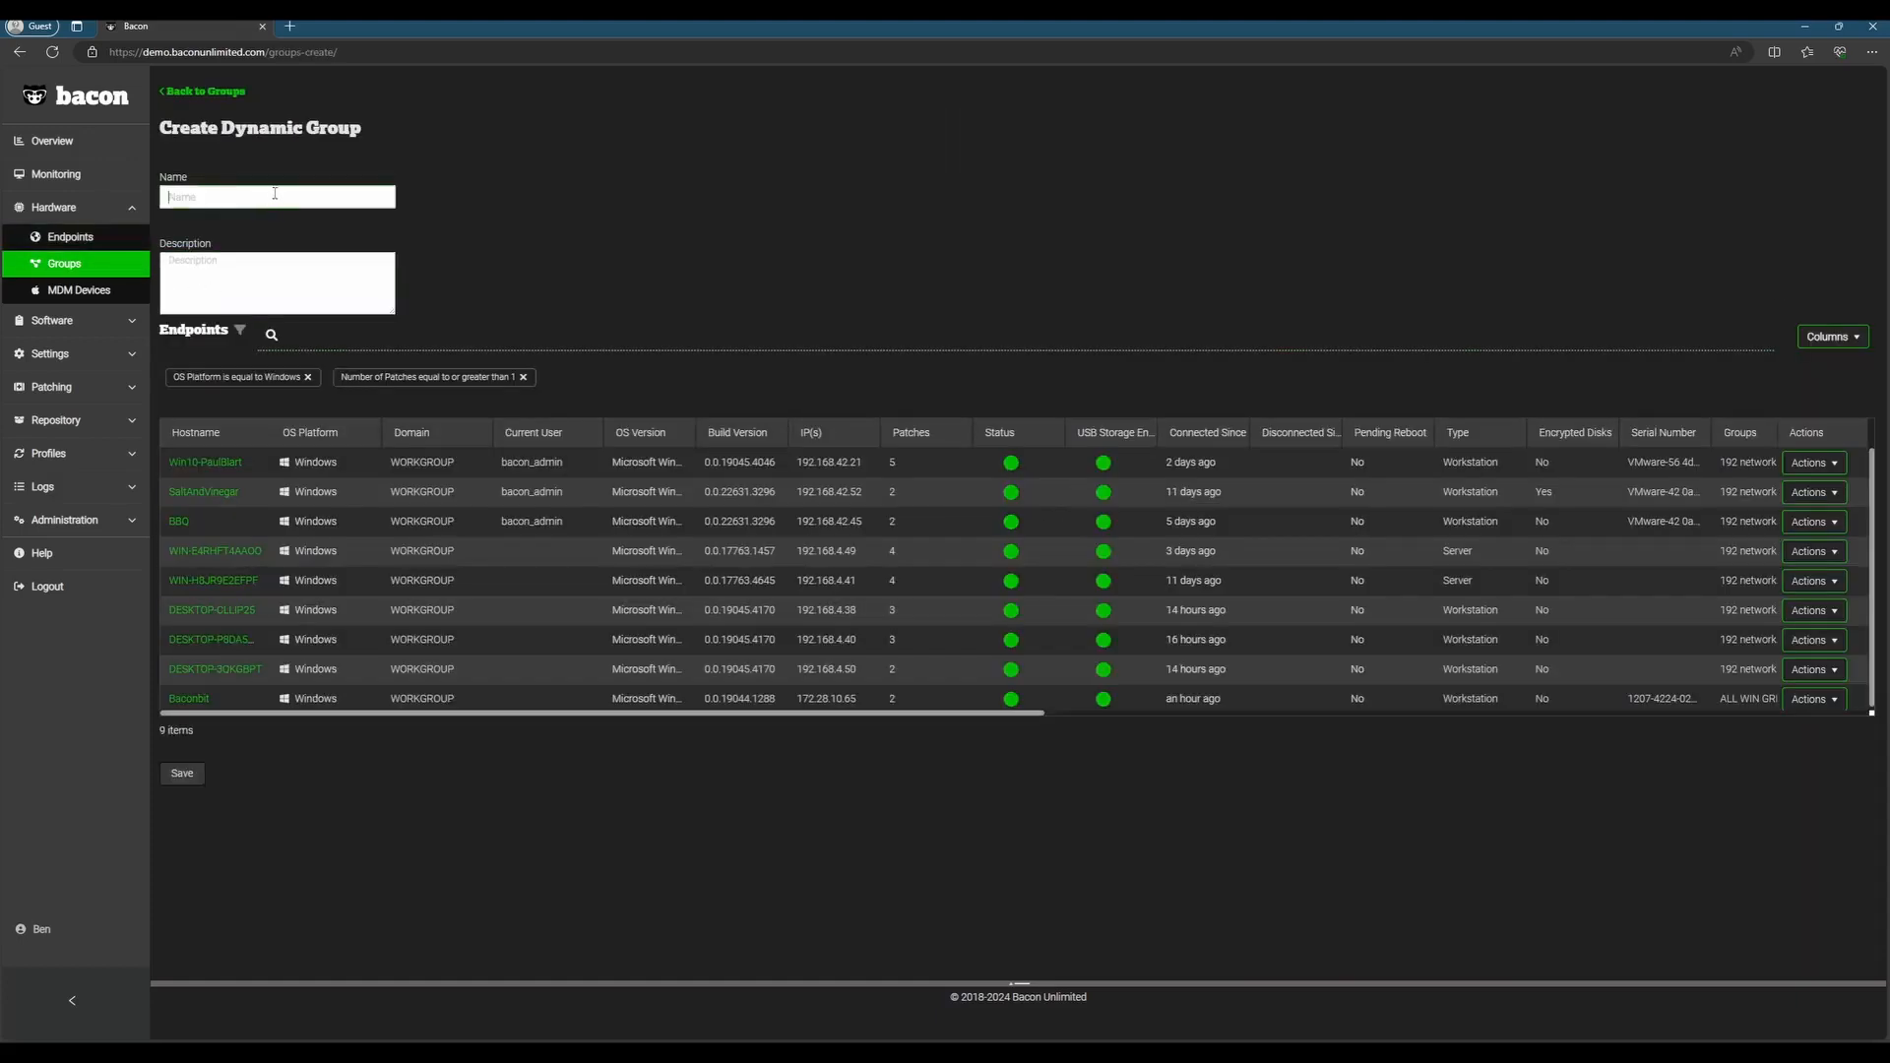
type("Windows PAtching")
key("Tab")
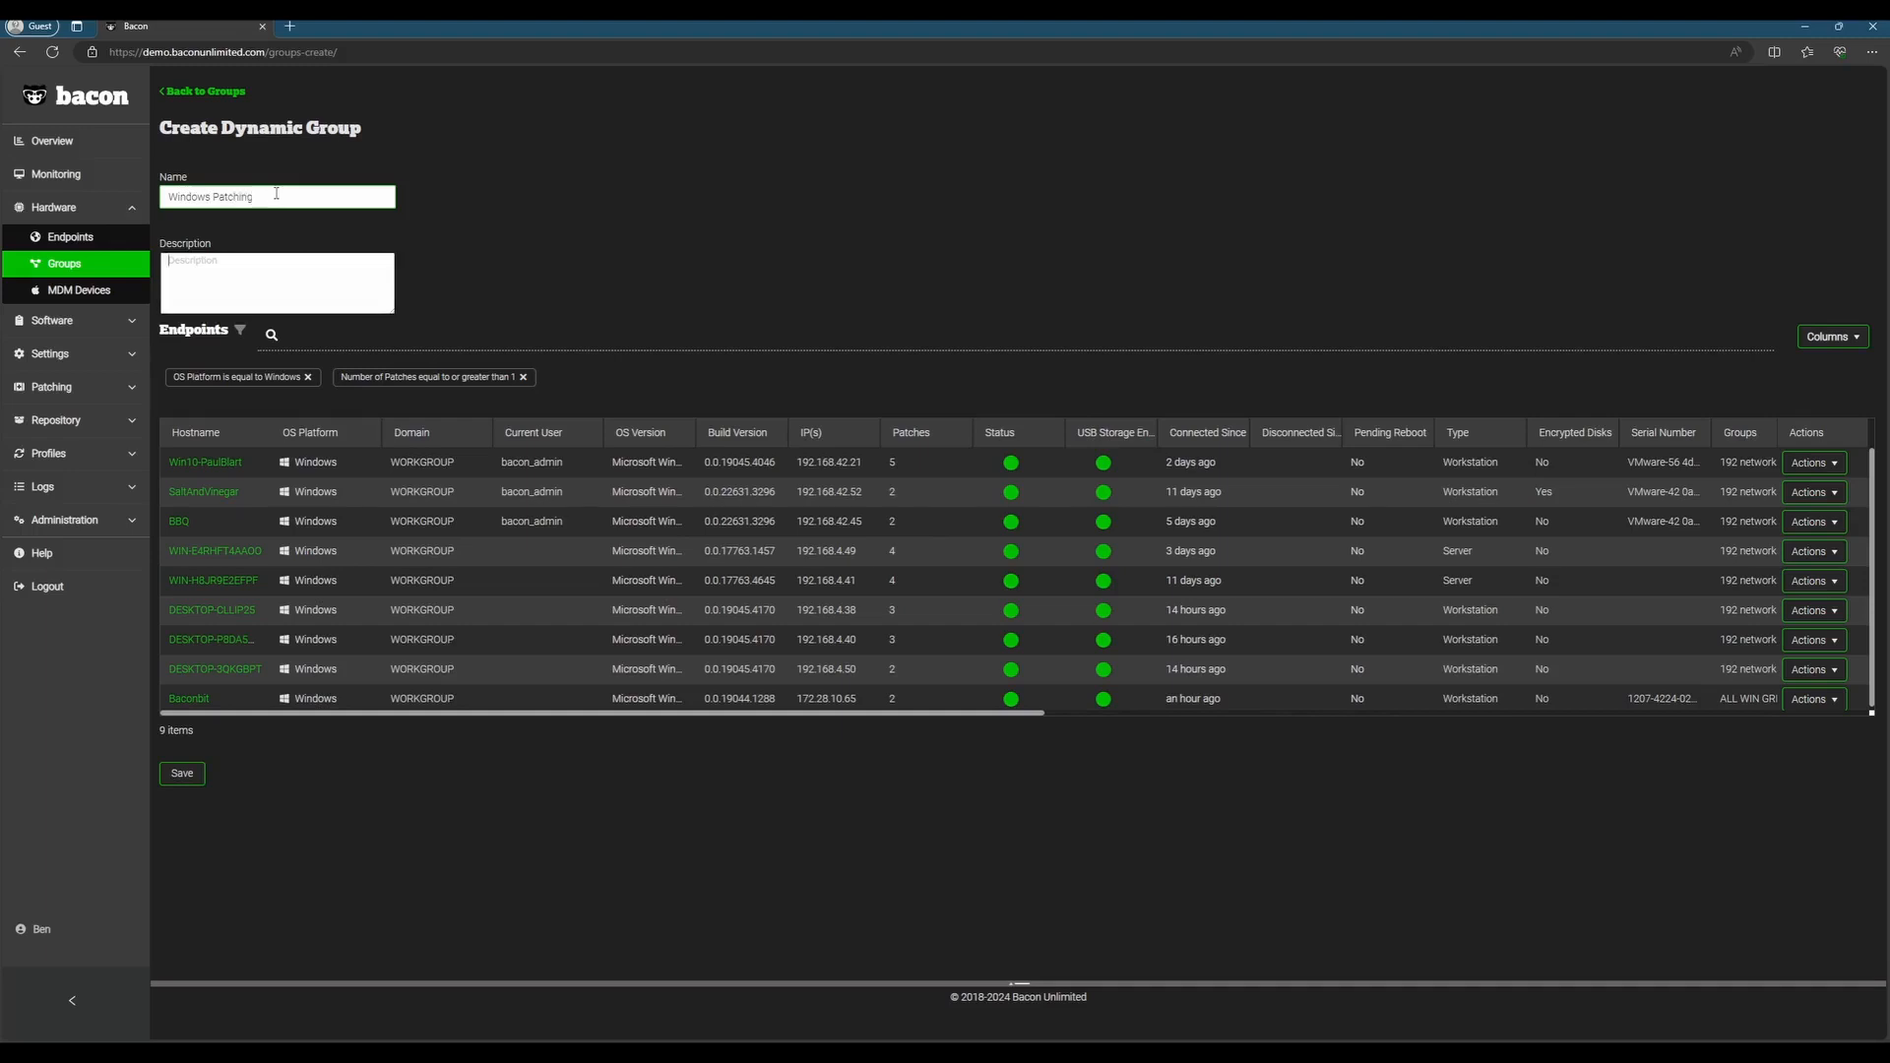
Step: Describe the dynamic group as Patches Available, save it, and find it in the groups list
type("Patches Available")
left_click(180, 775)
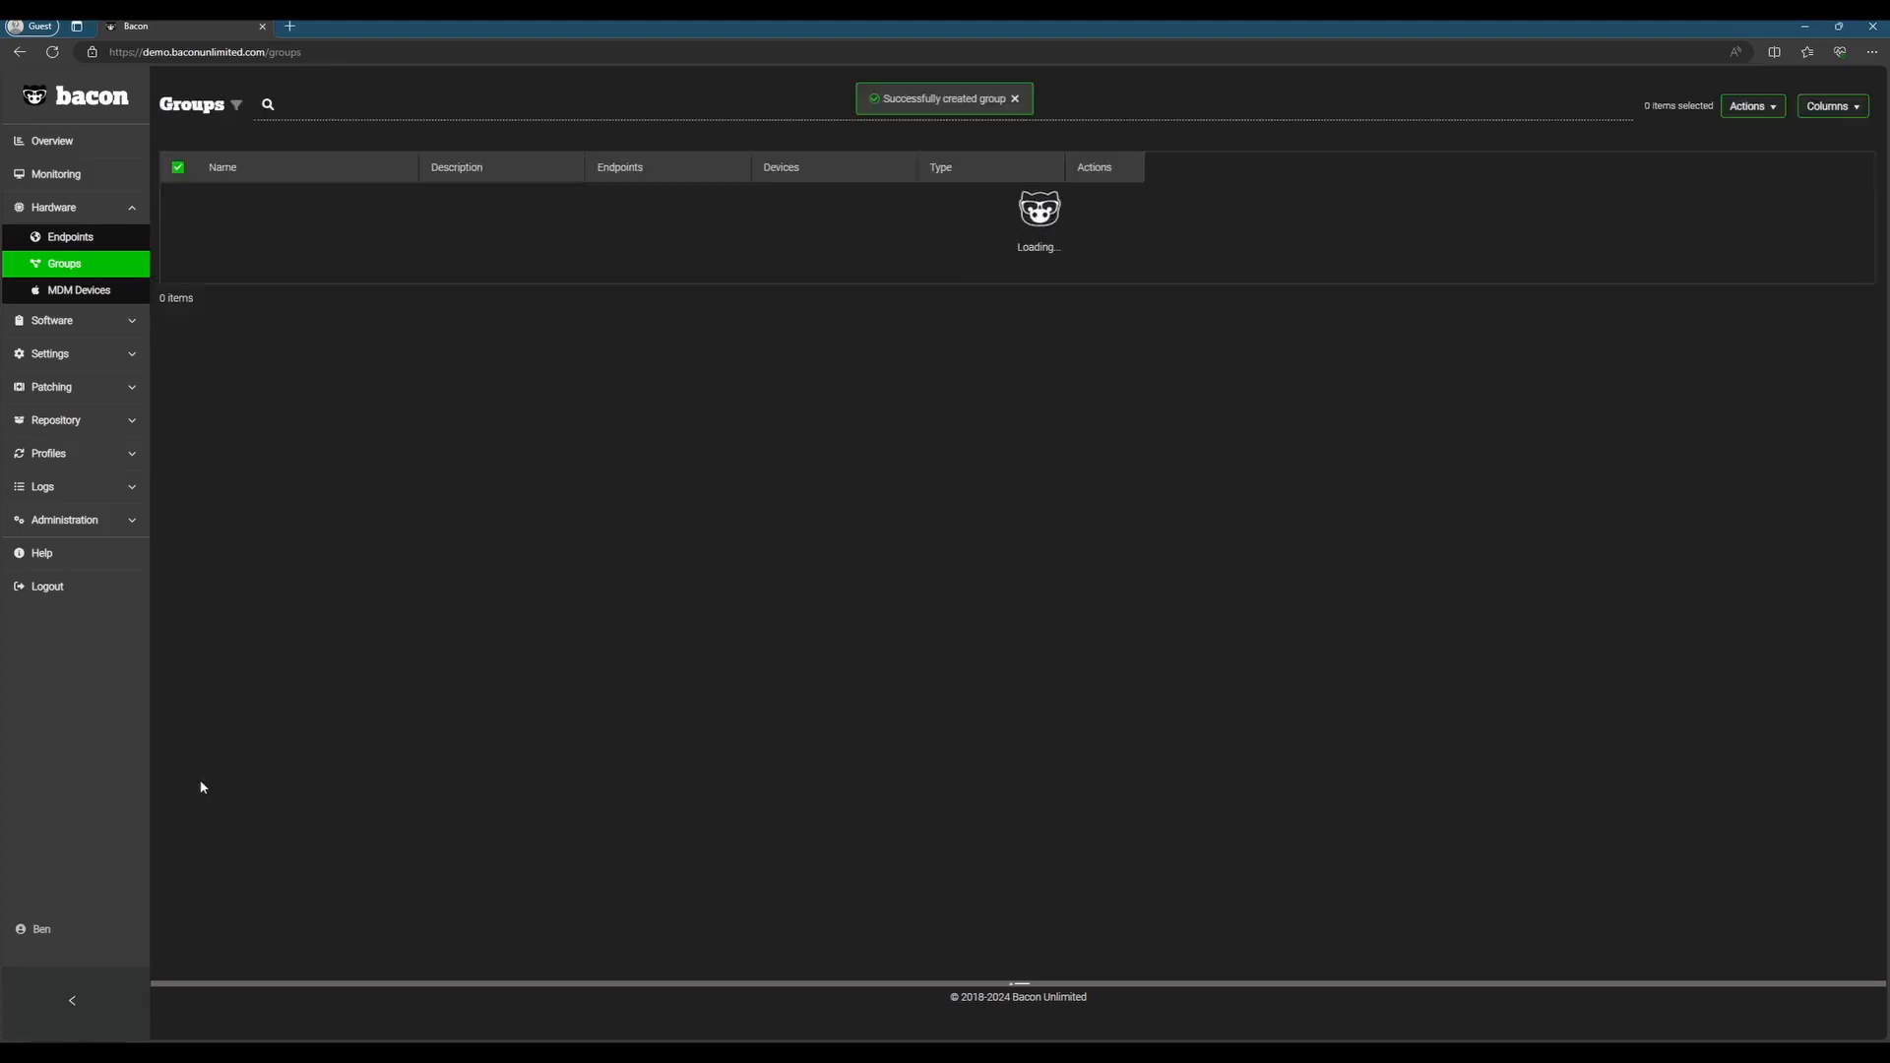
scroll(436, 687, "down", 15)
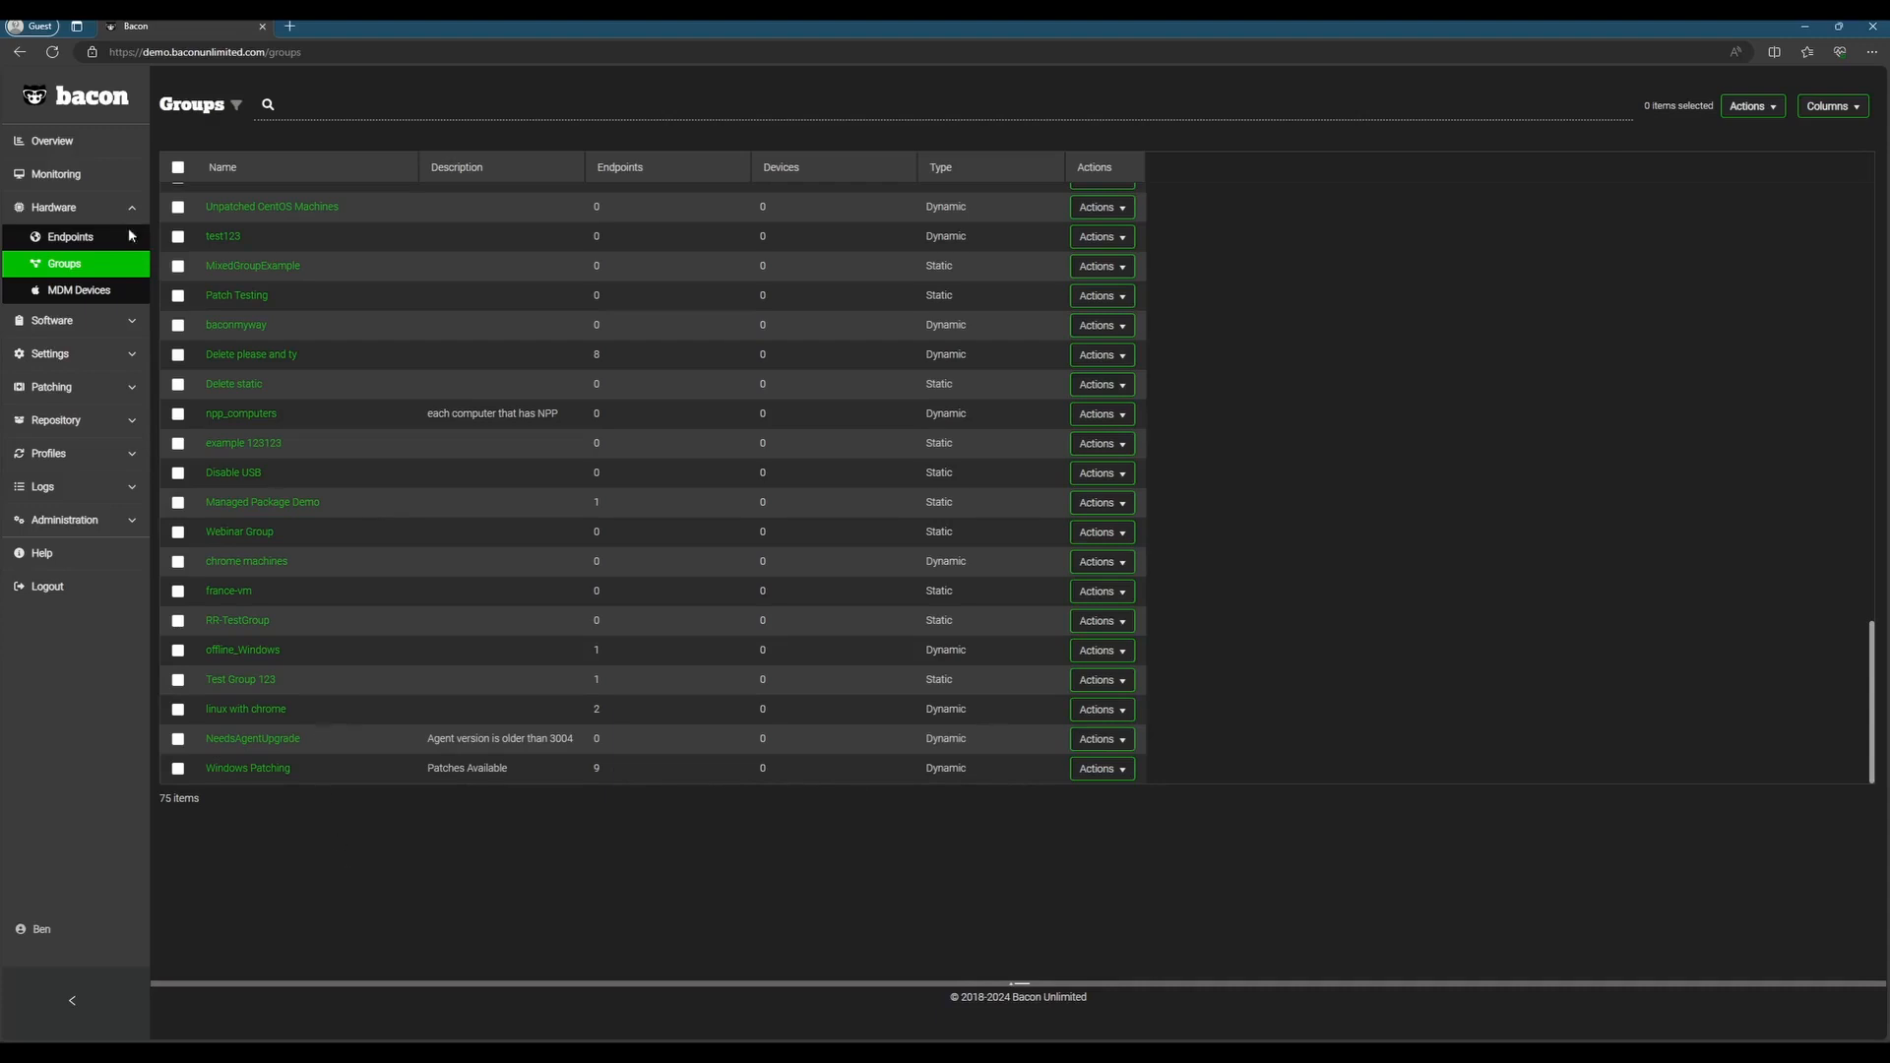
Step: Start a new monitoring rule and name it Patch Available
left_click(56, 173)
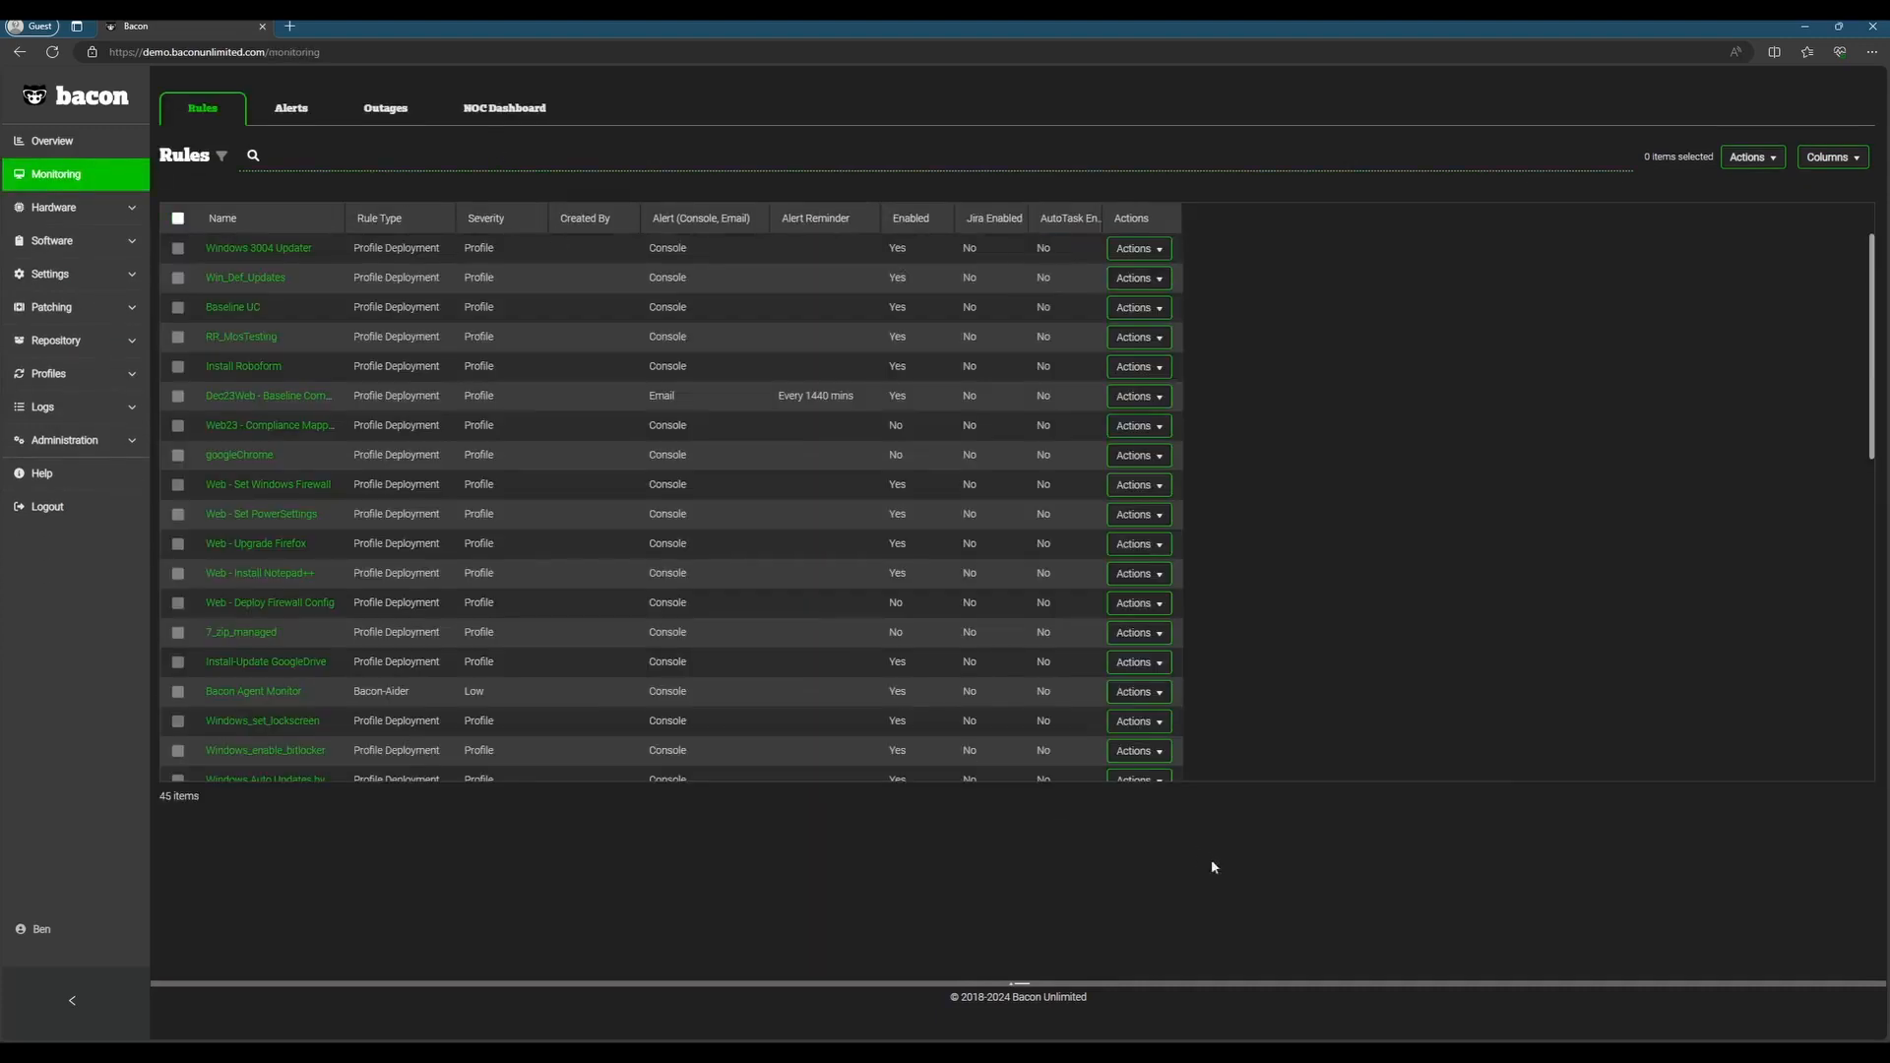
left_click(1753, 158)
left_click(1759, 184)
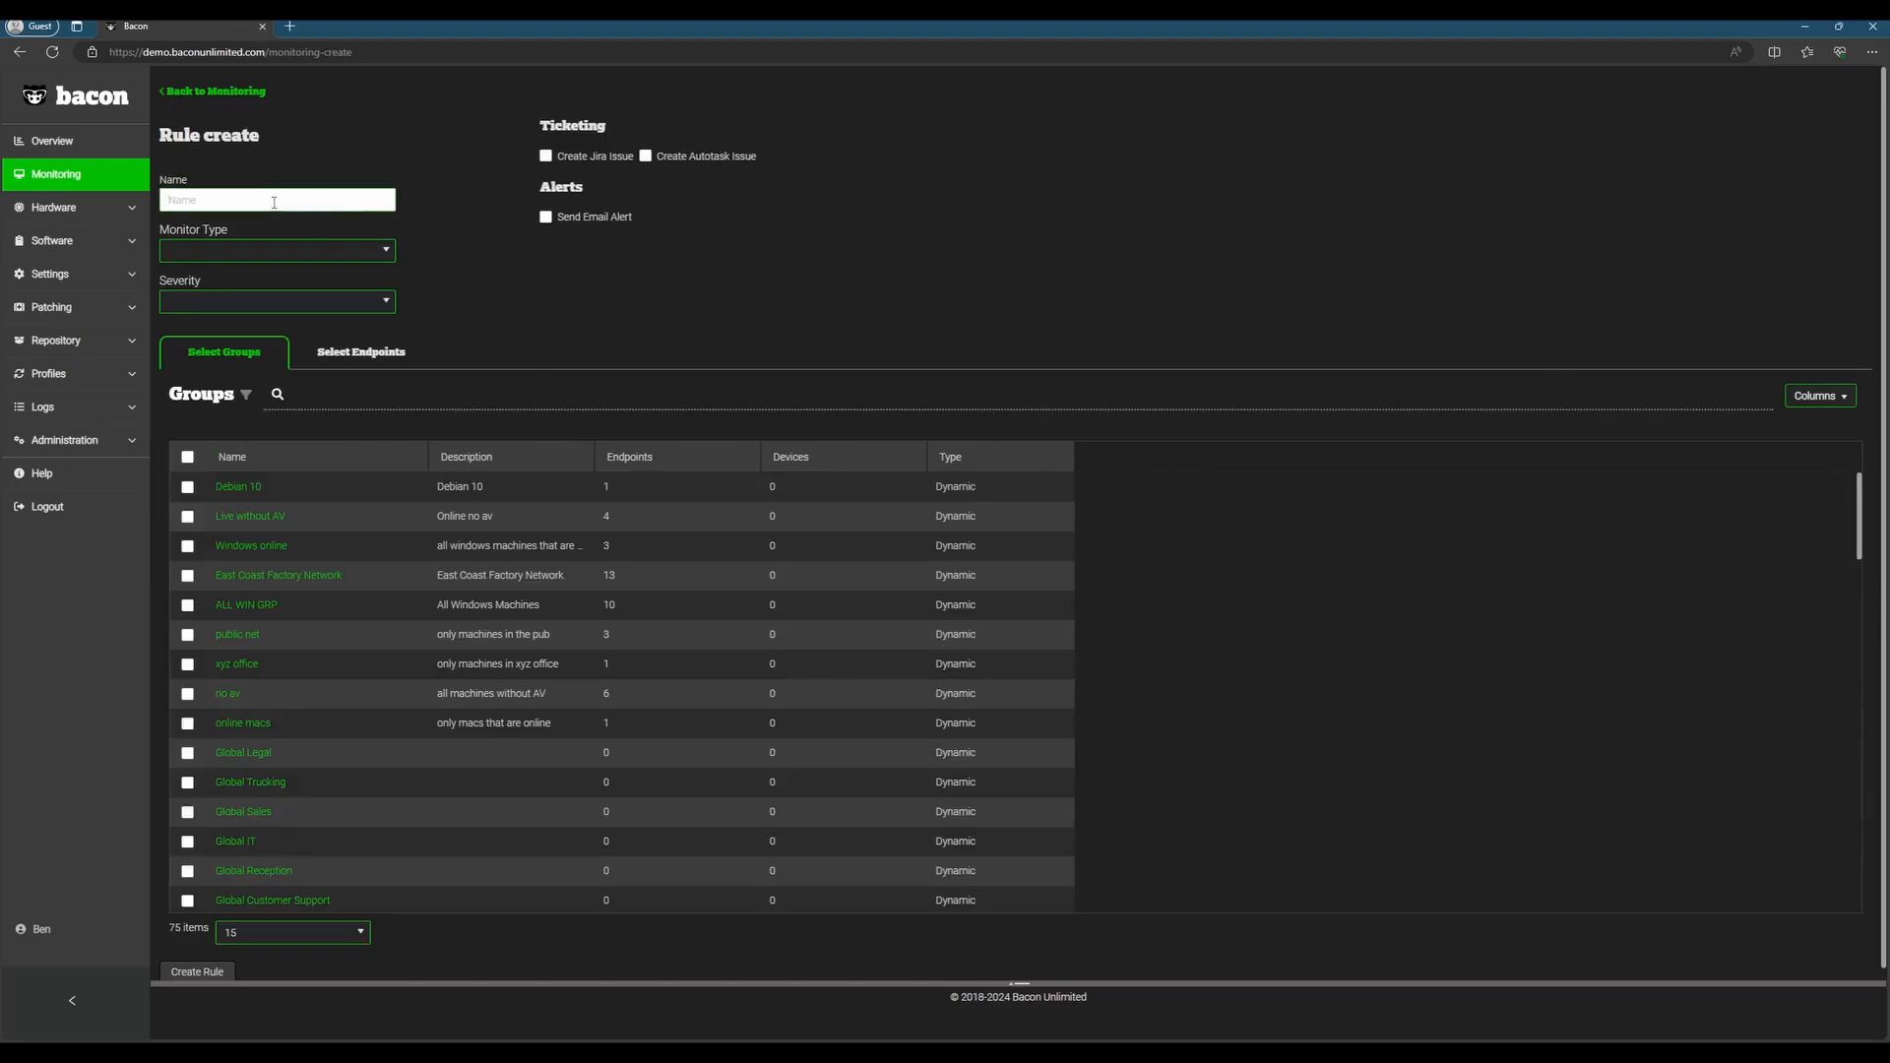
left_click(273, 202)
type("Patch Available")
left_click(546, 218)
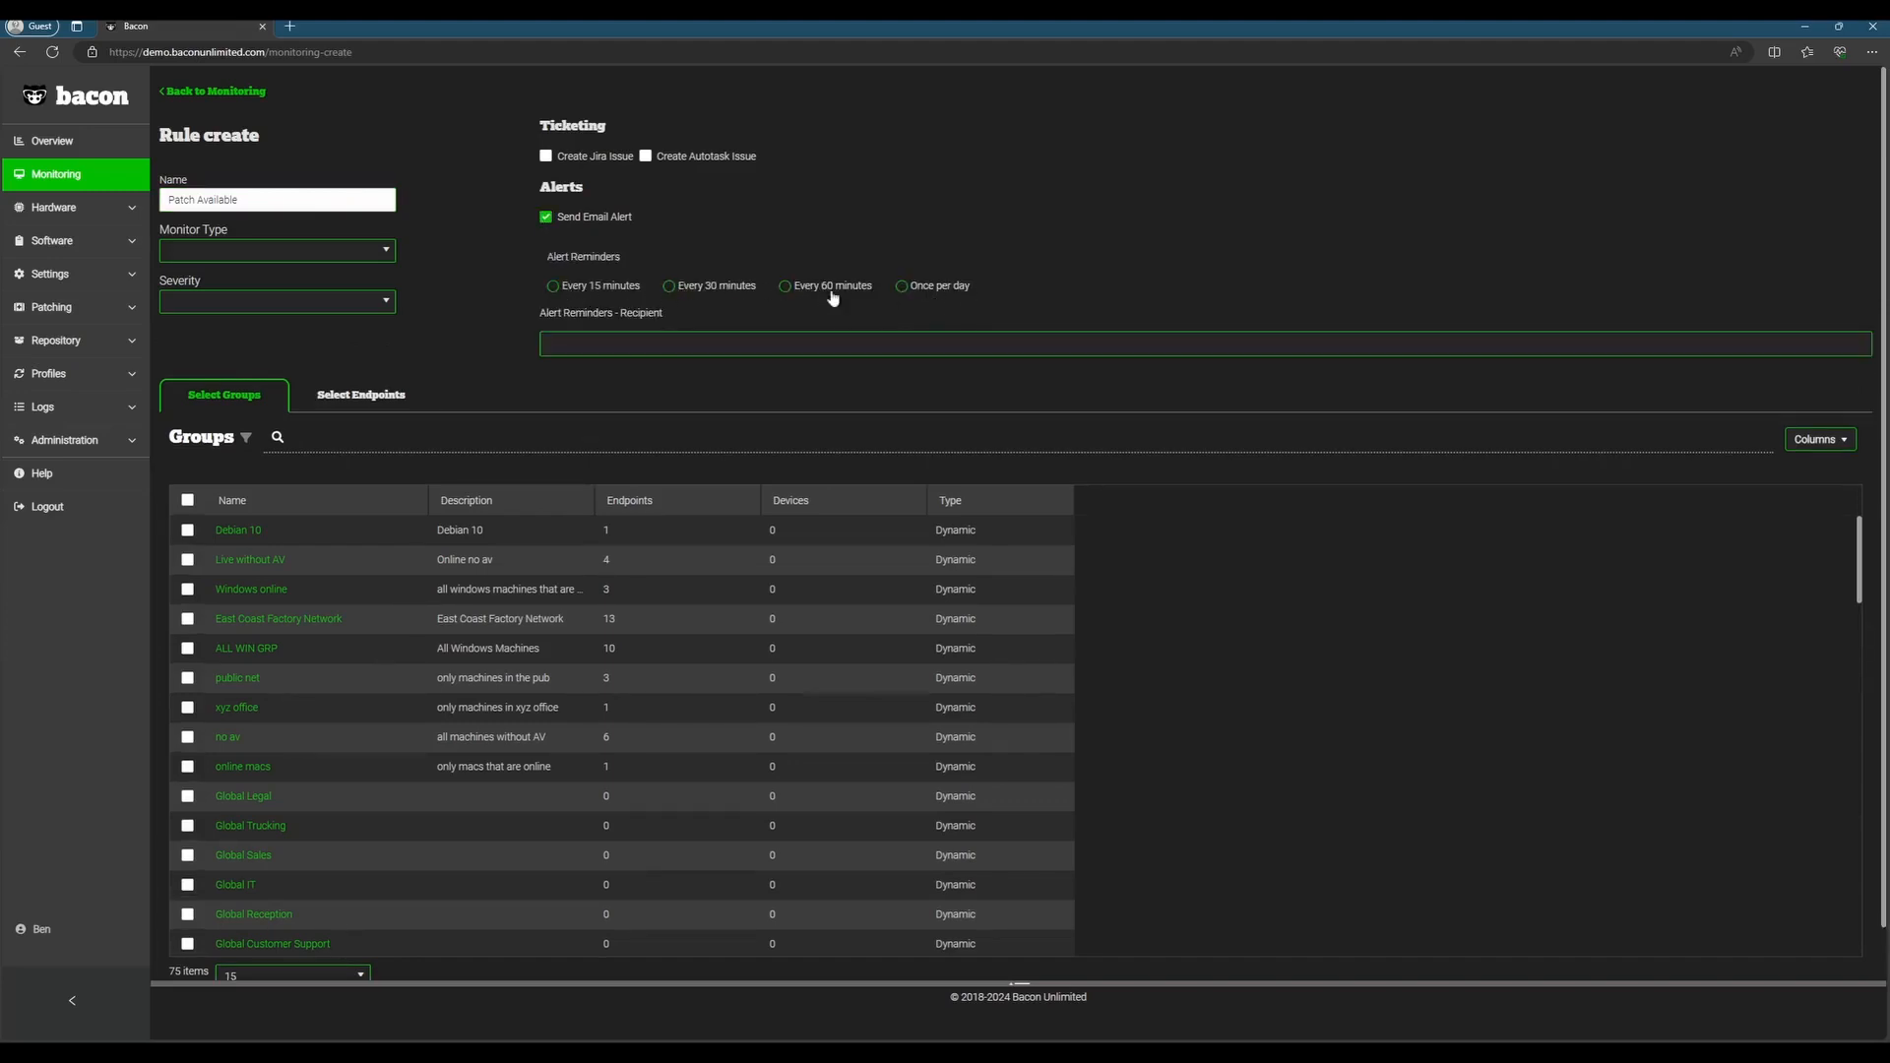
left_click(646, 347)
left_click(547, 218)
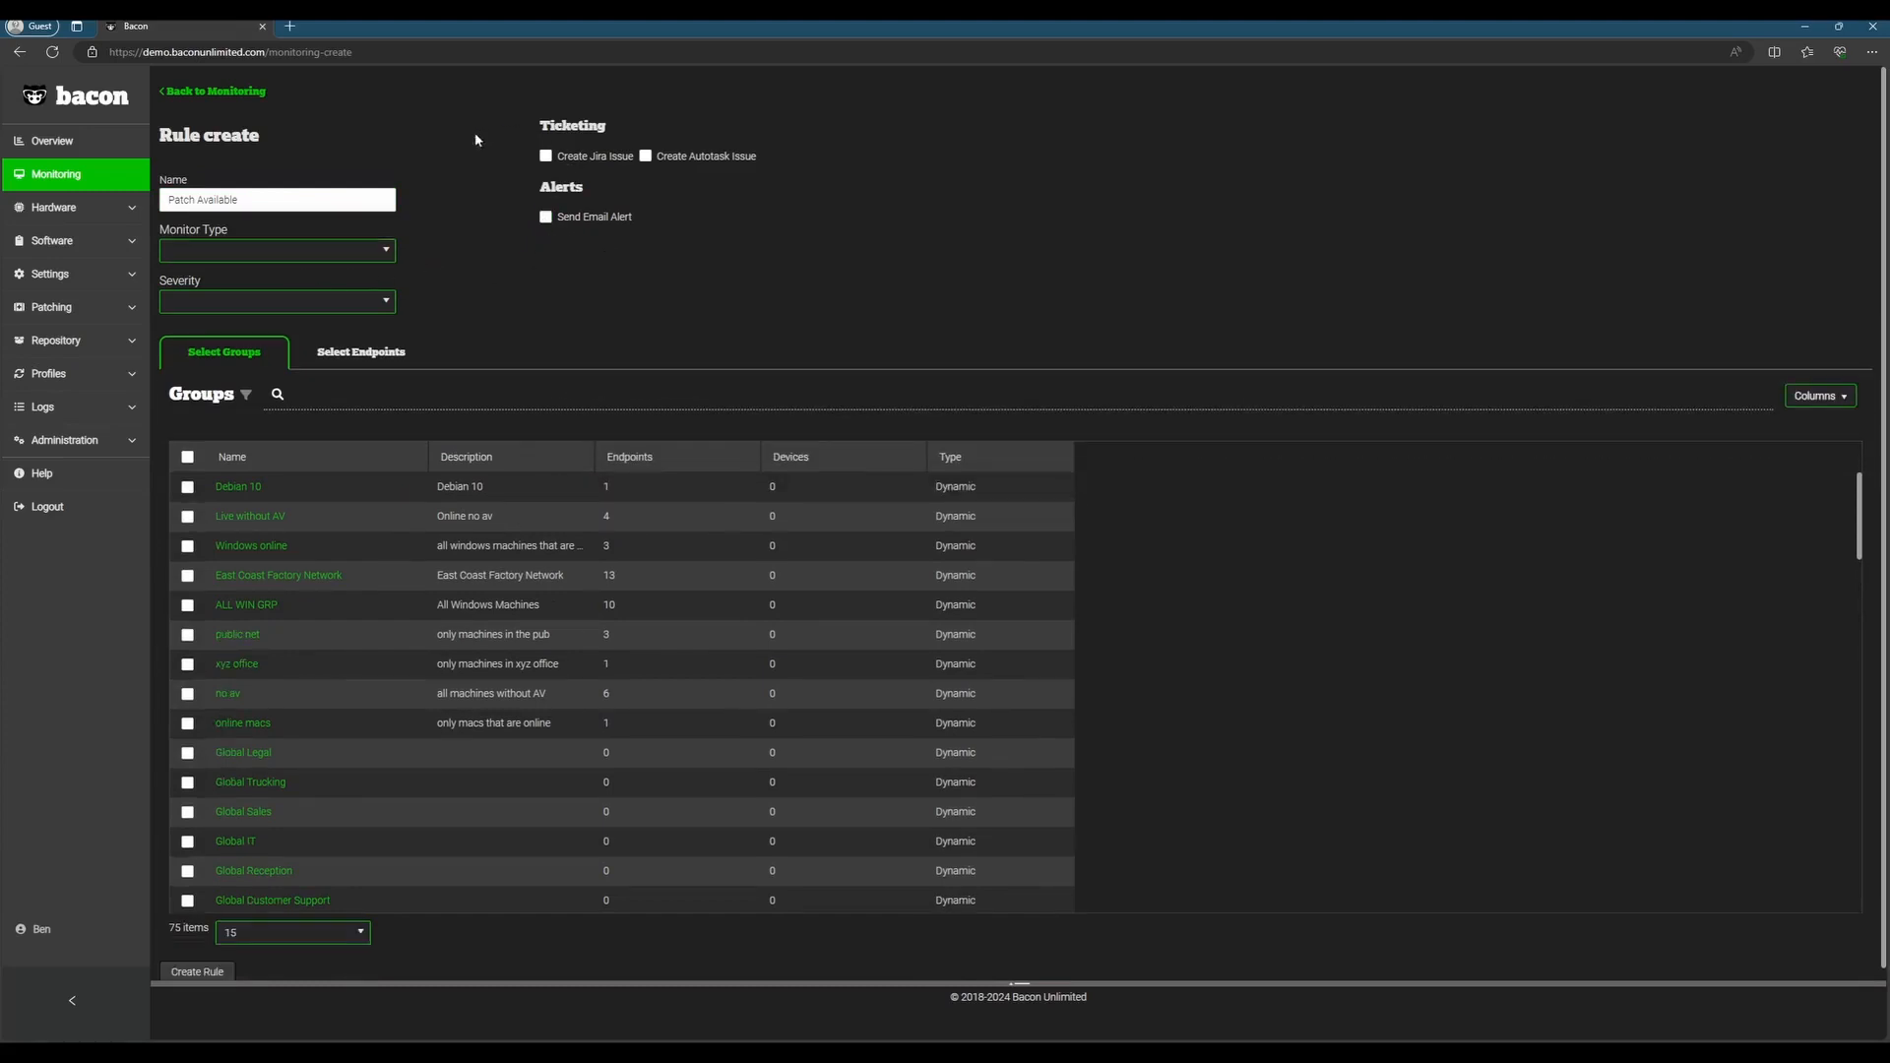
Step: Set the rule's monitor type to Patch Count and its severity to Critical
left_click(240, 254)
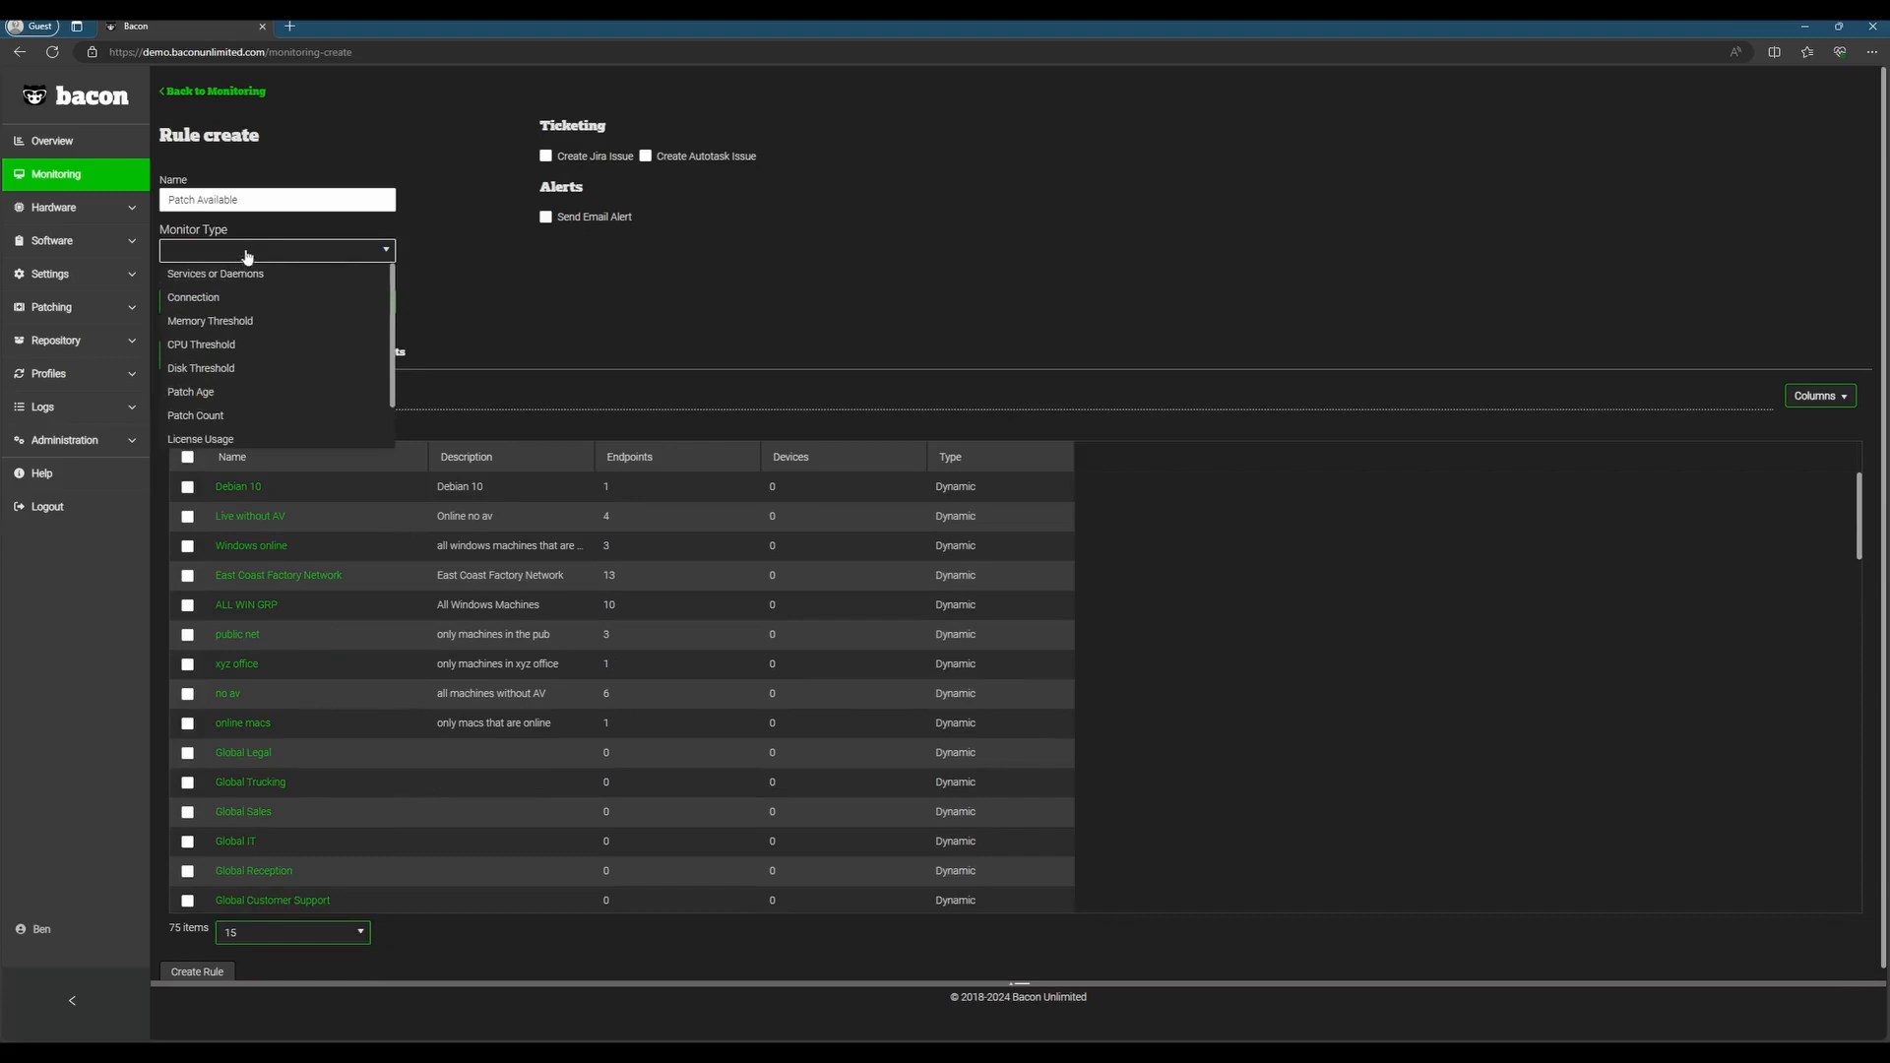
scroll(245, 299, "down", 1)
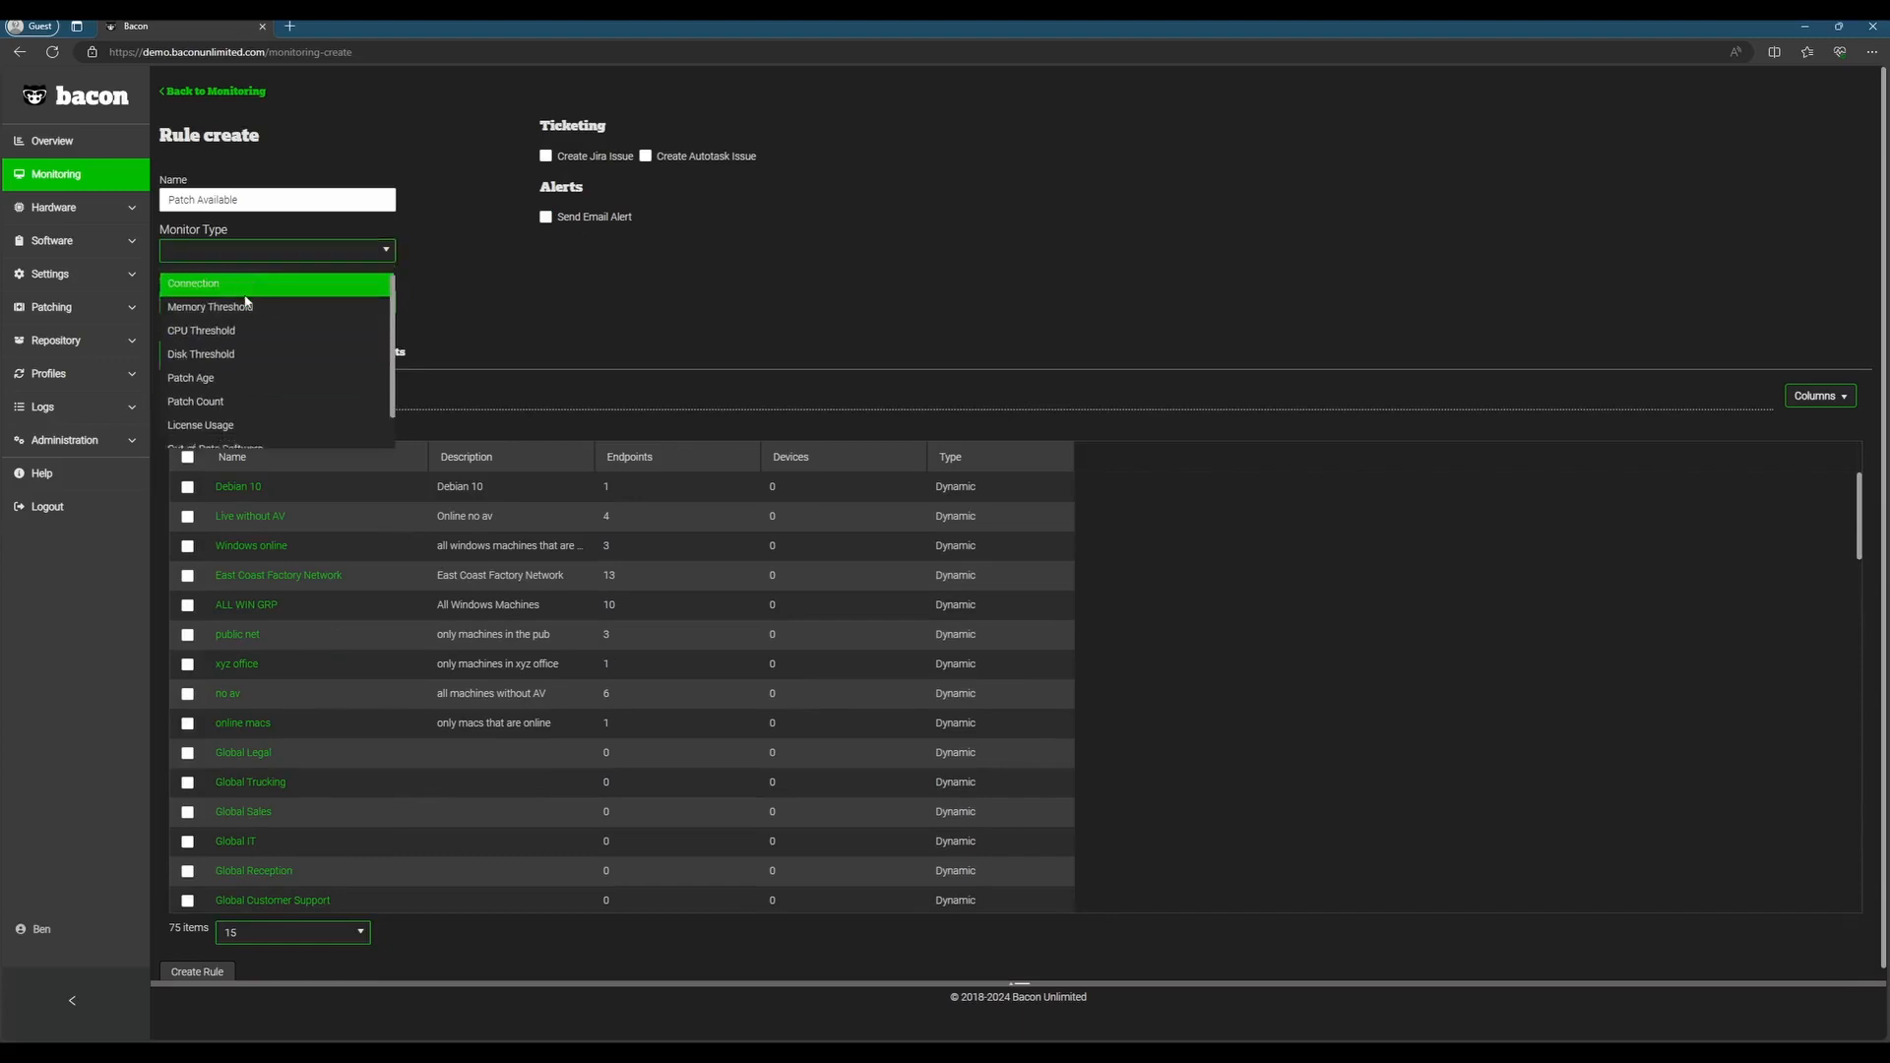
scroll(252, 415, "up", 1)
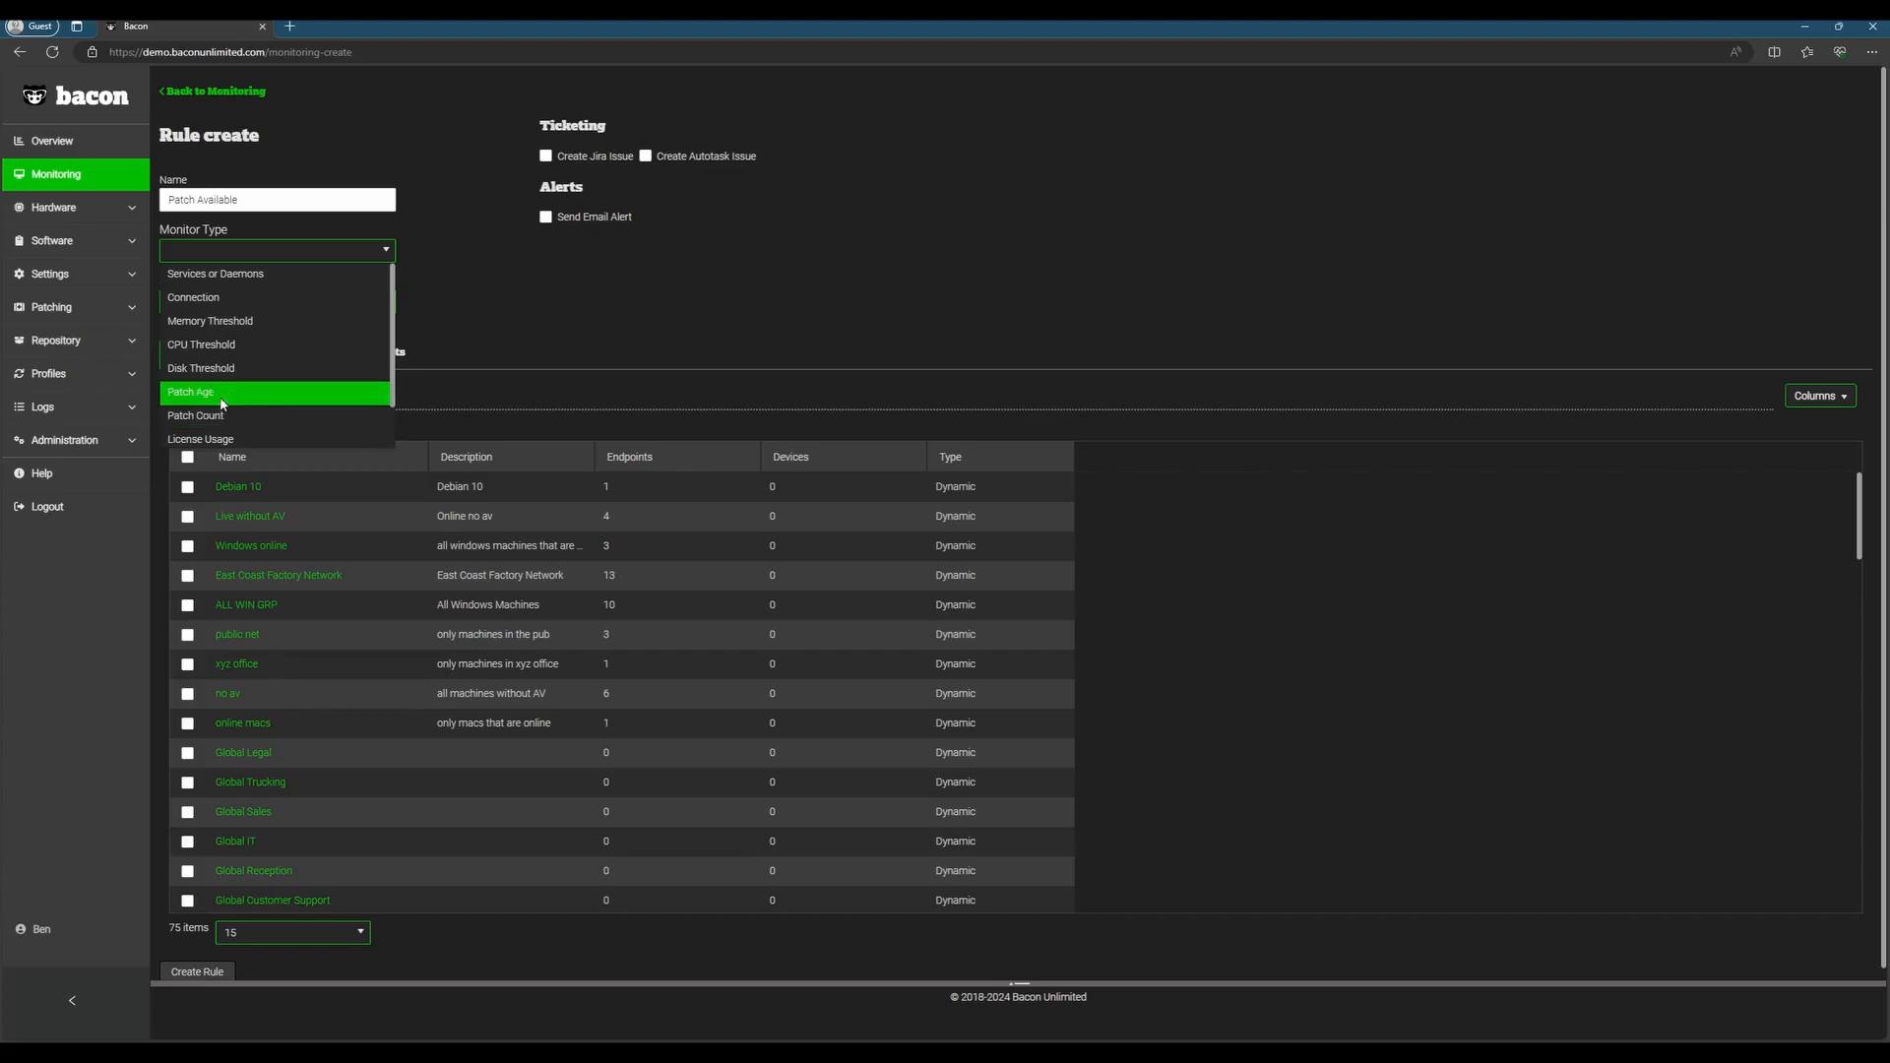
left_click(250, 416)
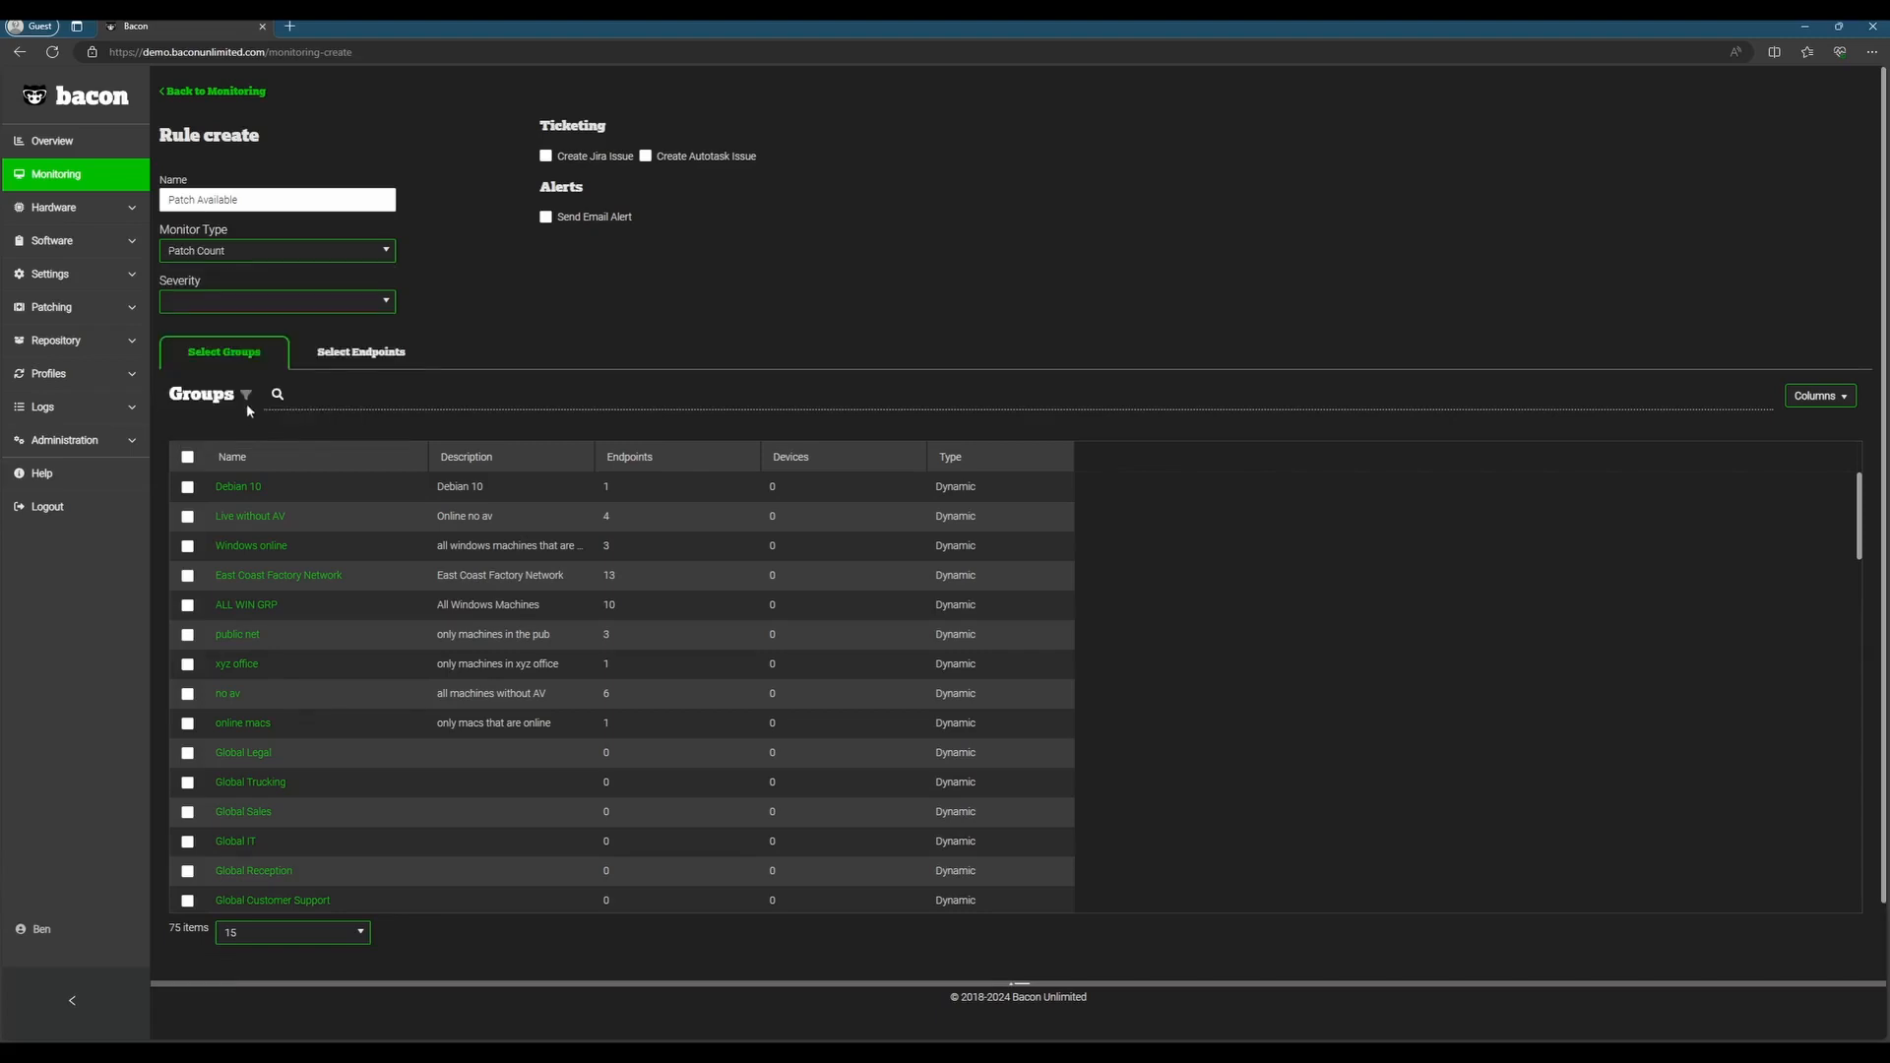
left_click(330, 301)
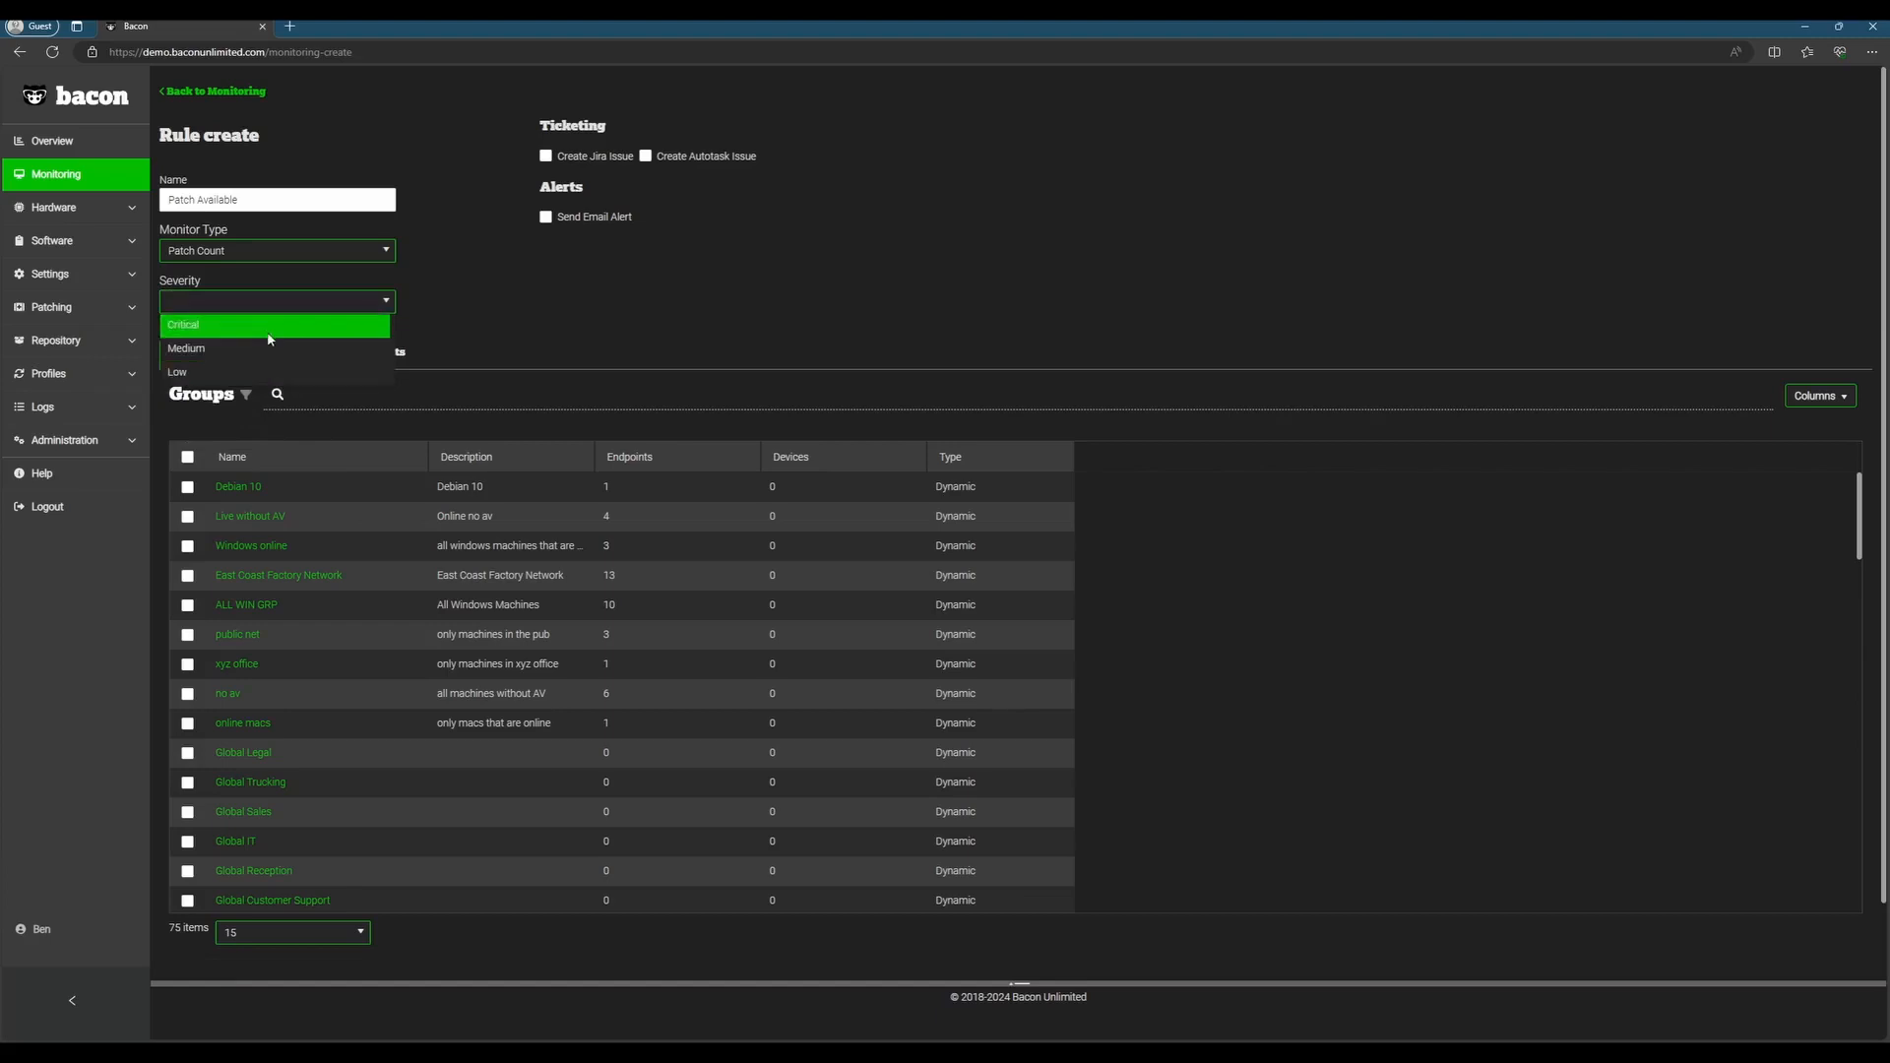
left_click(267, 328)
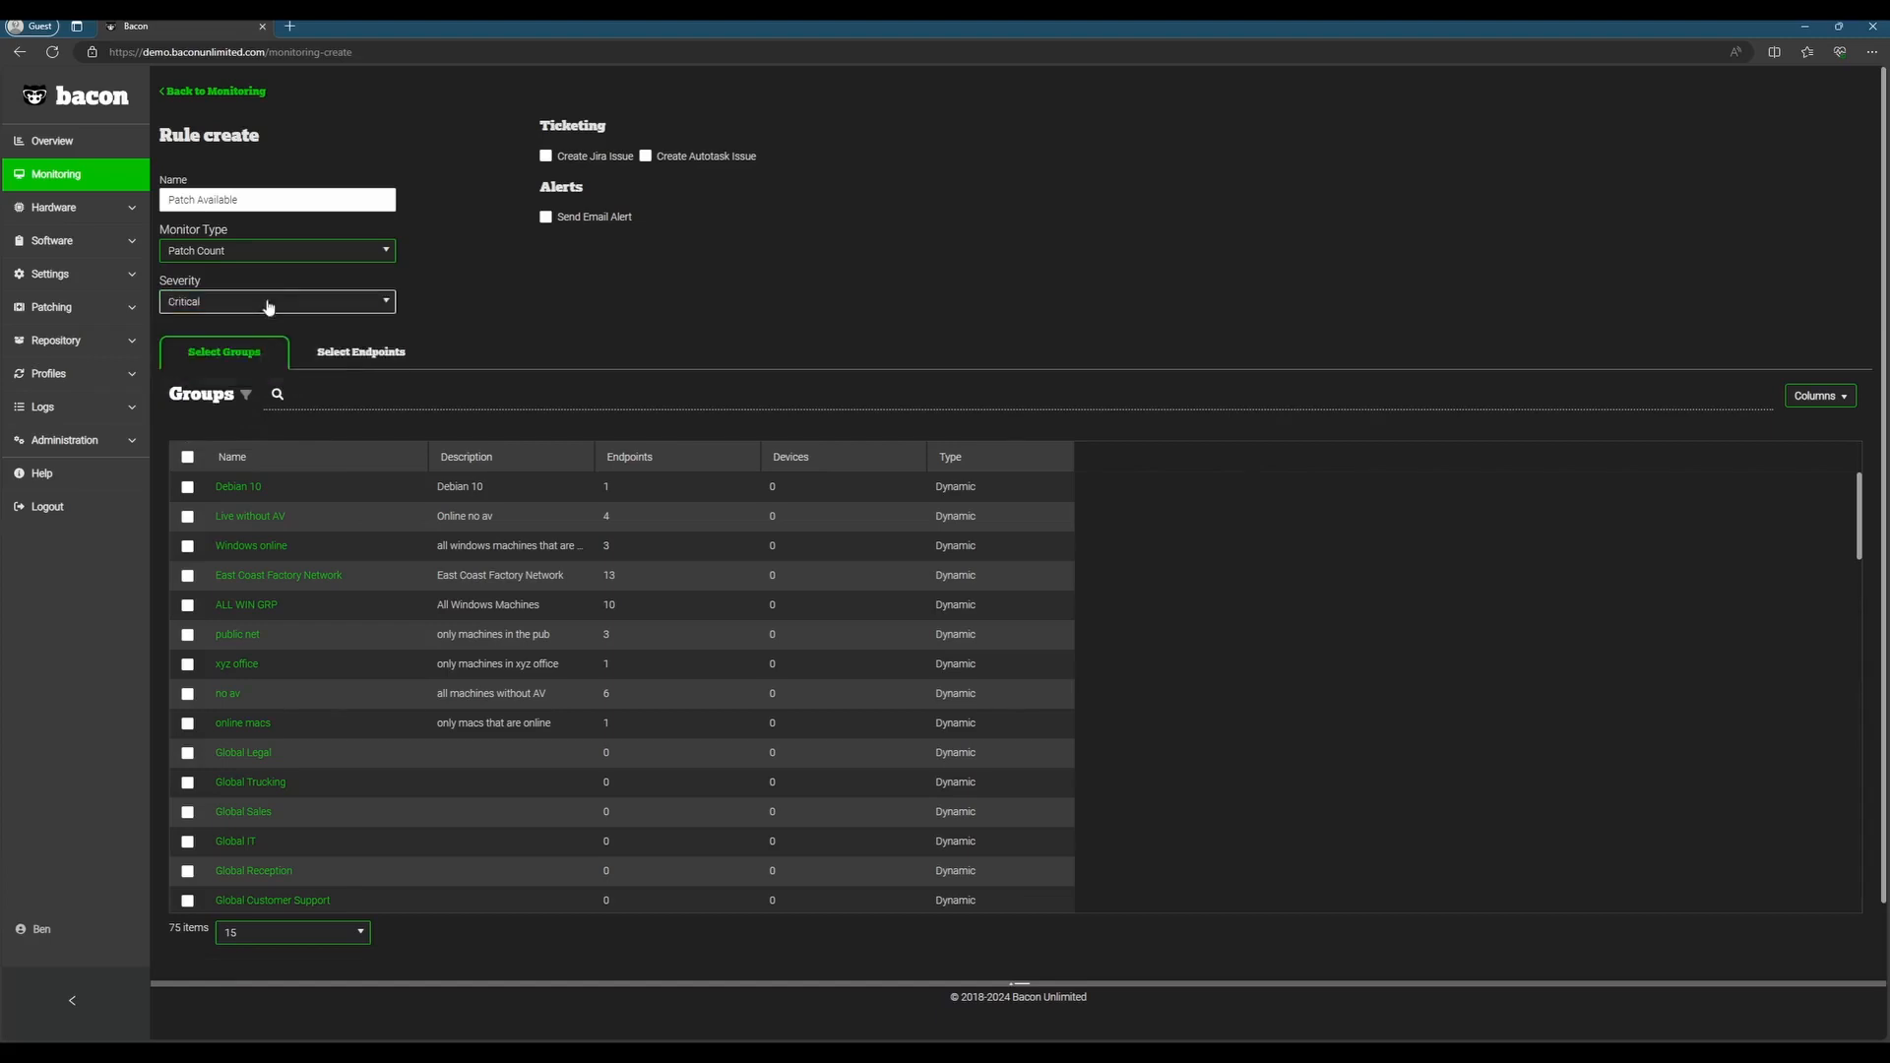
left_click(271, 302)
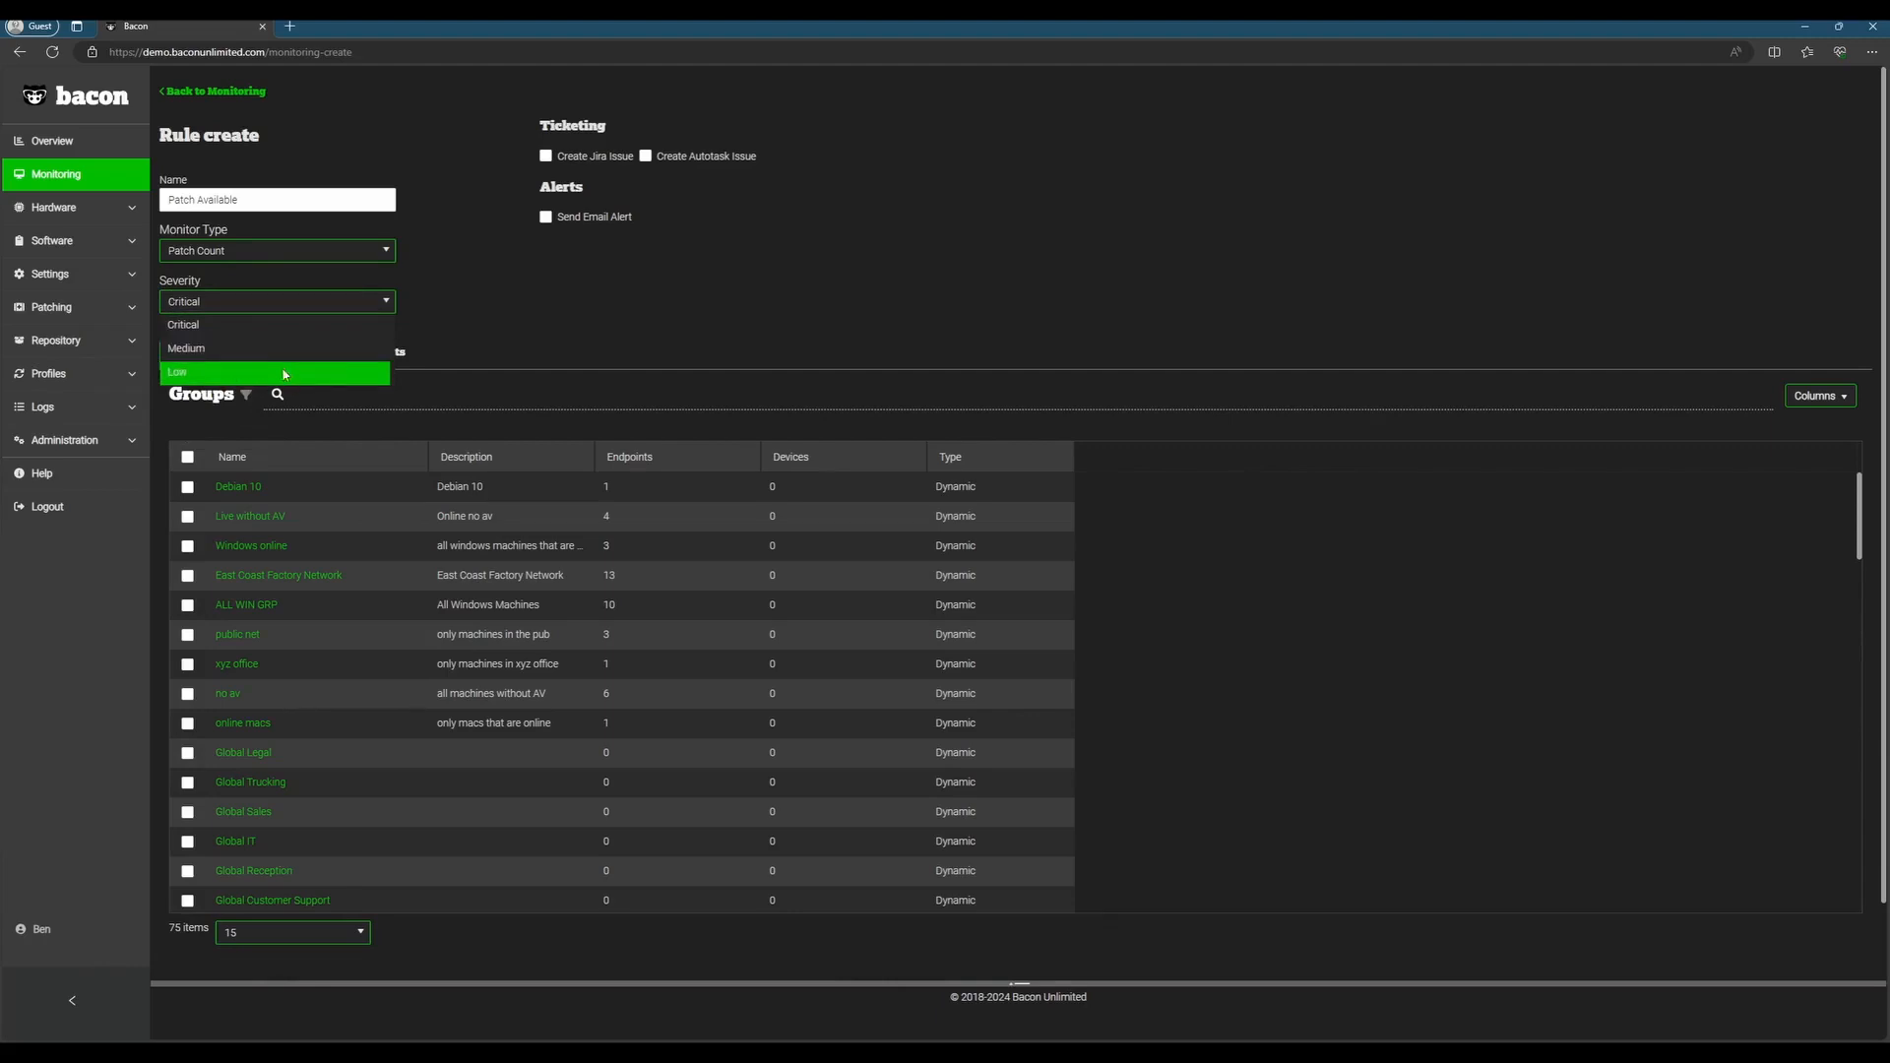
left_click(268, 307)
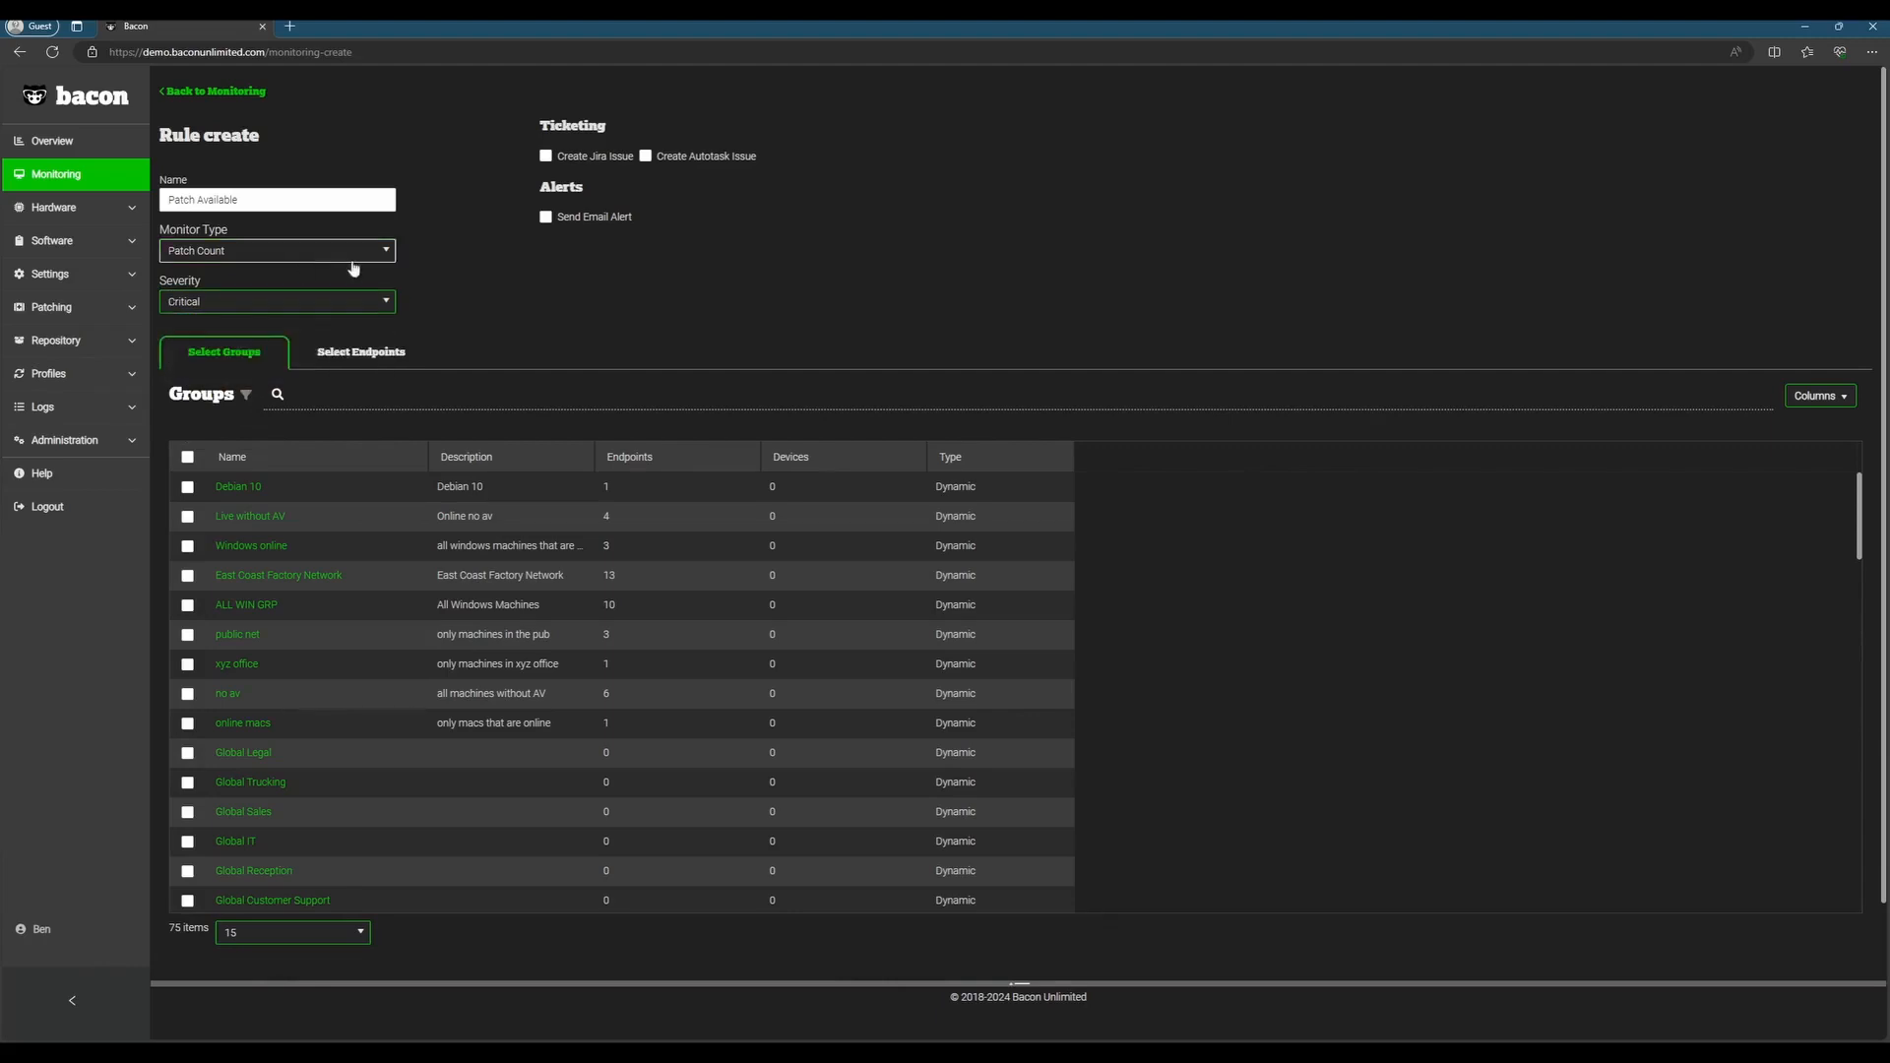
Step: Assign the Windows Patching group to the monitoring rule
left_click(350, 353)
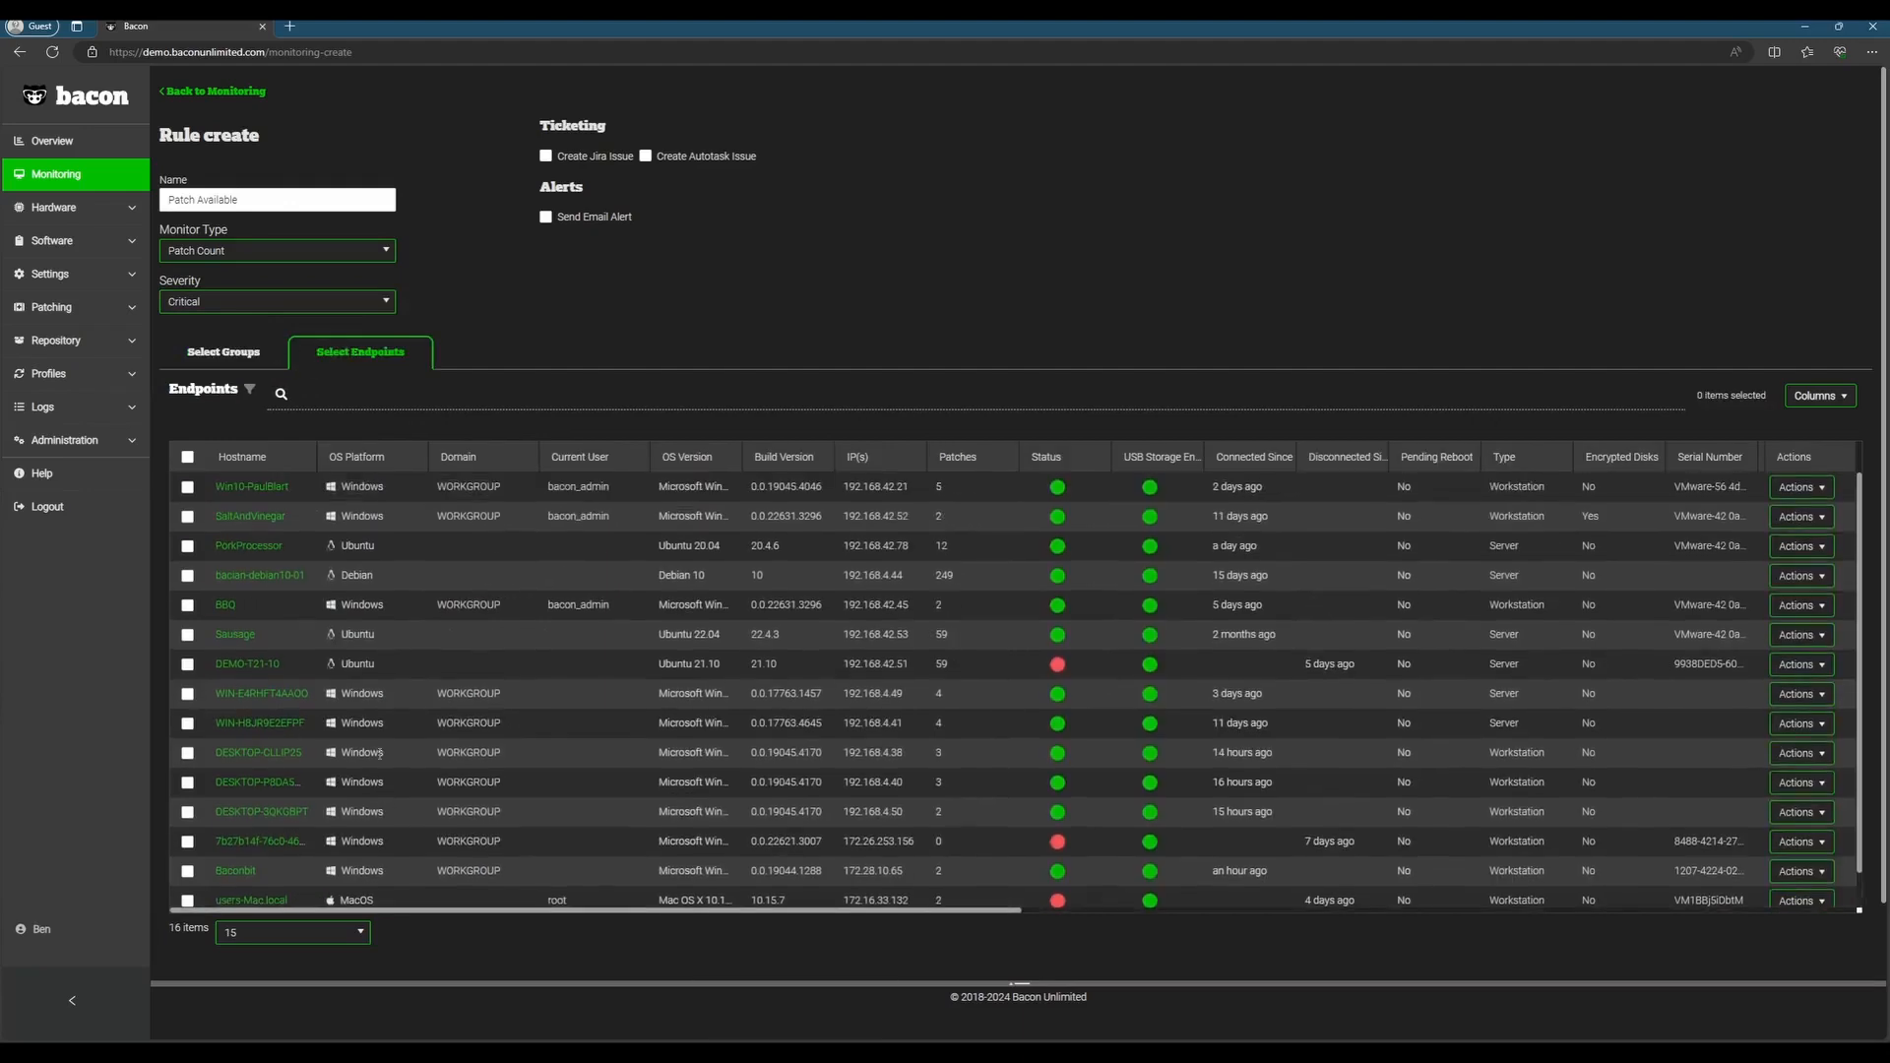
left_click(266, 360)
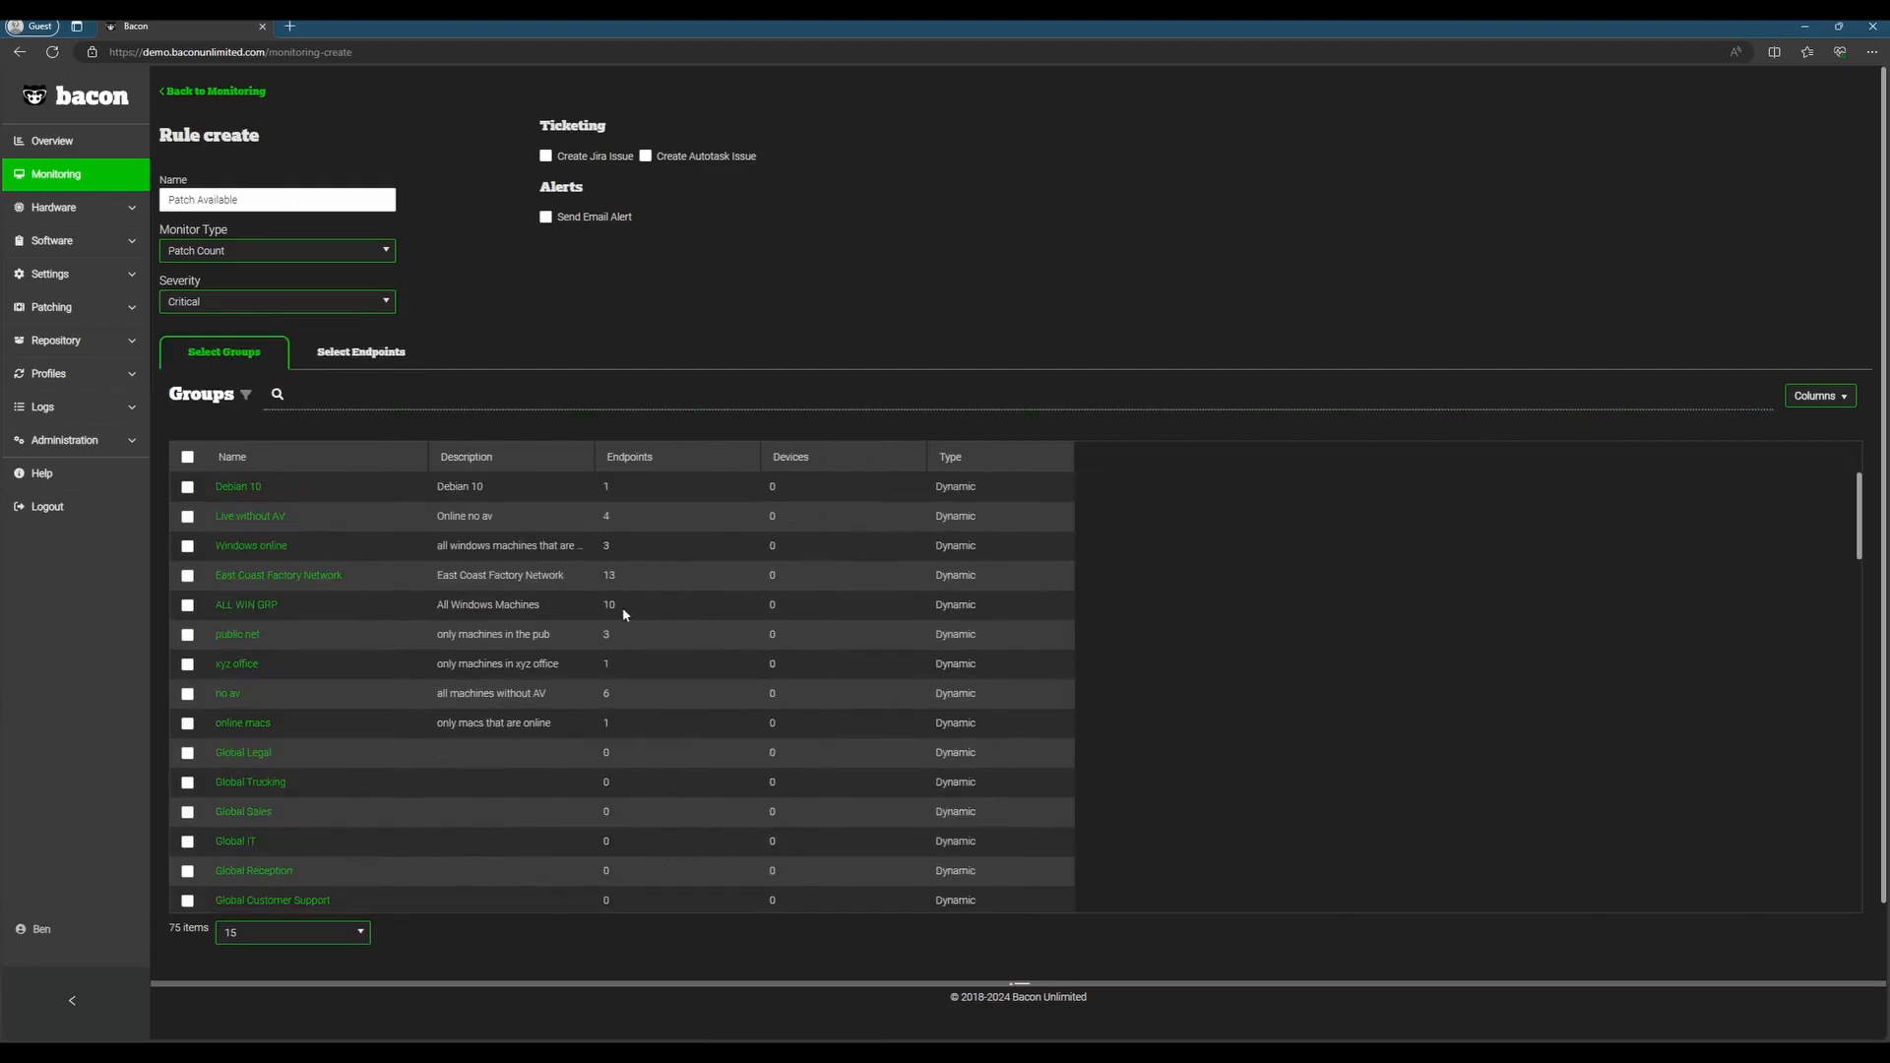
scroll(411, 598, "down", 15)
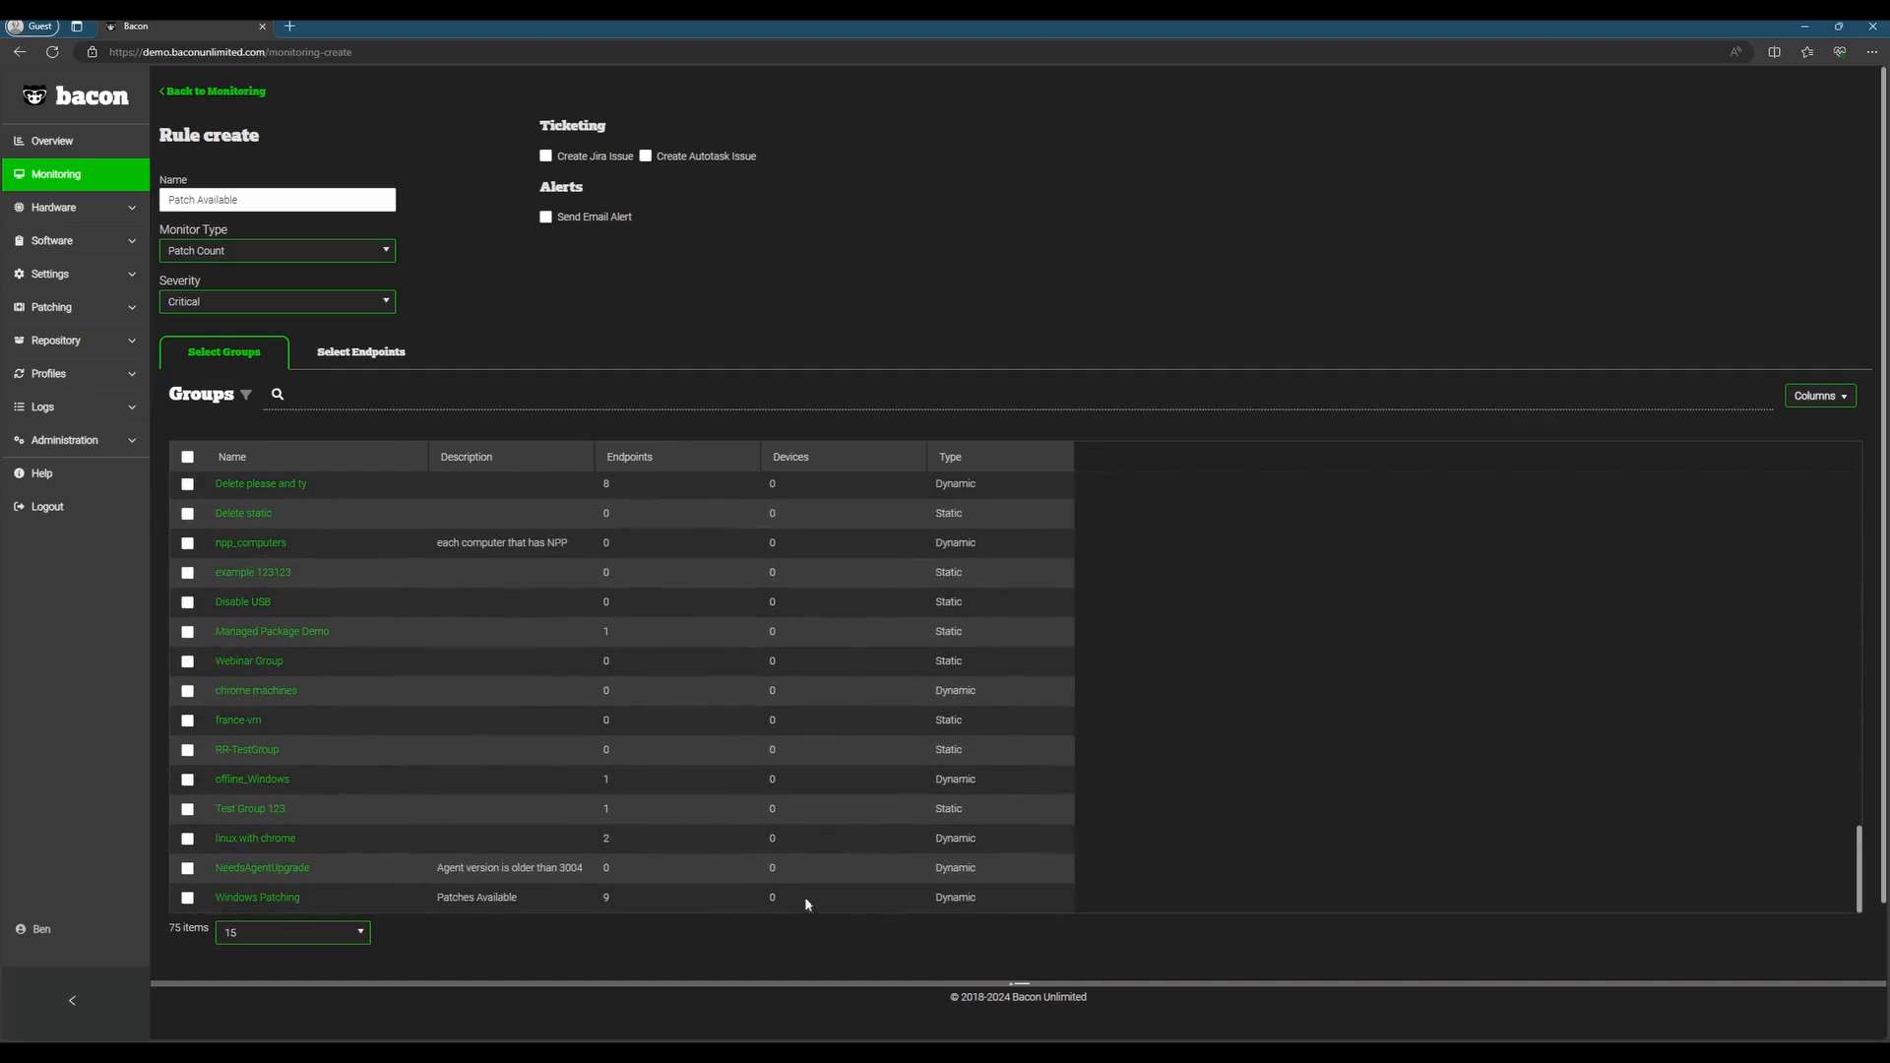
left_click(188, 898)
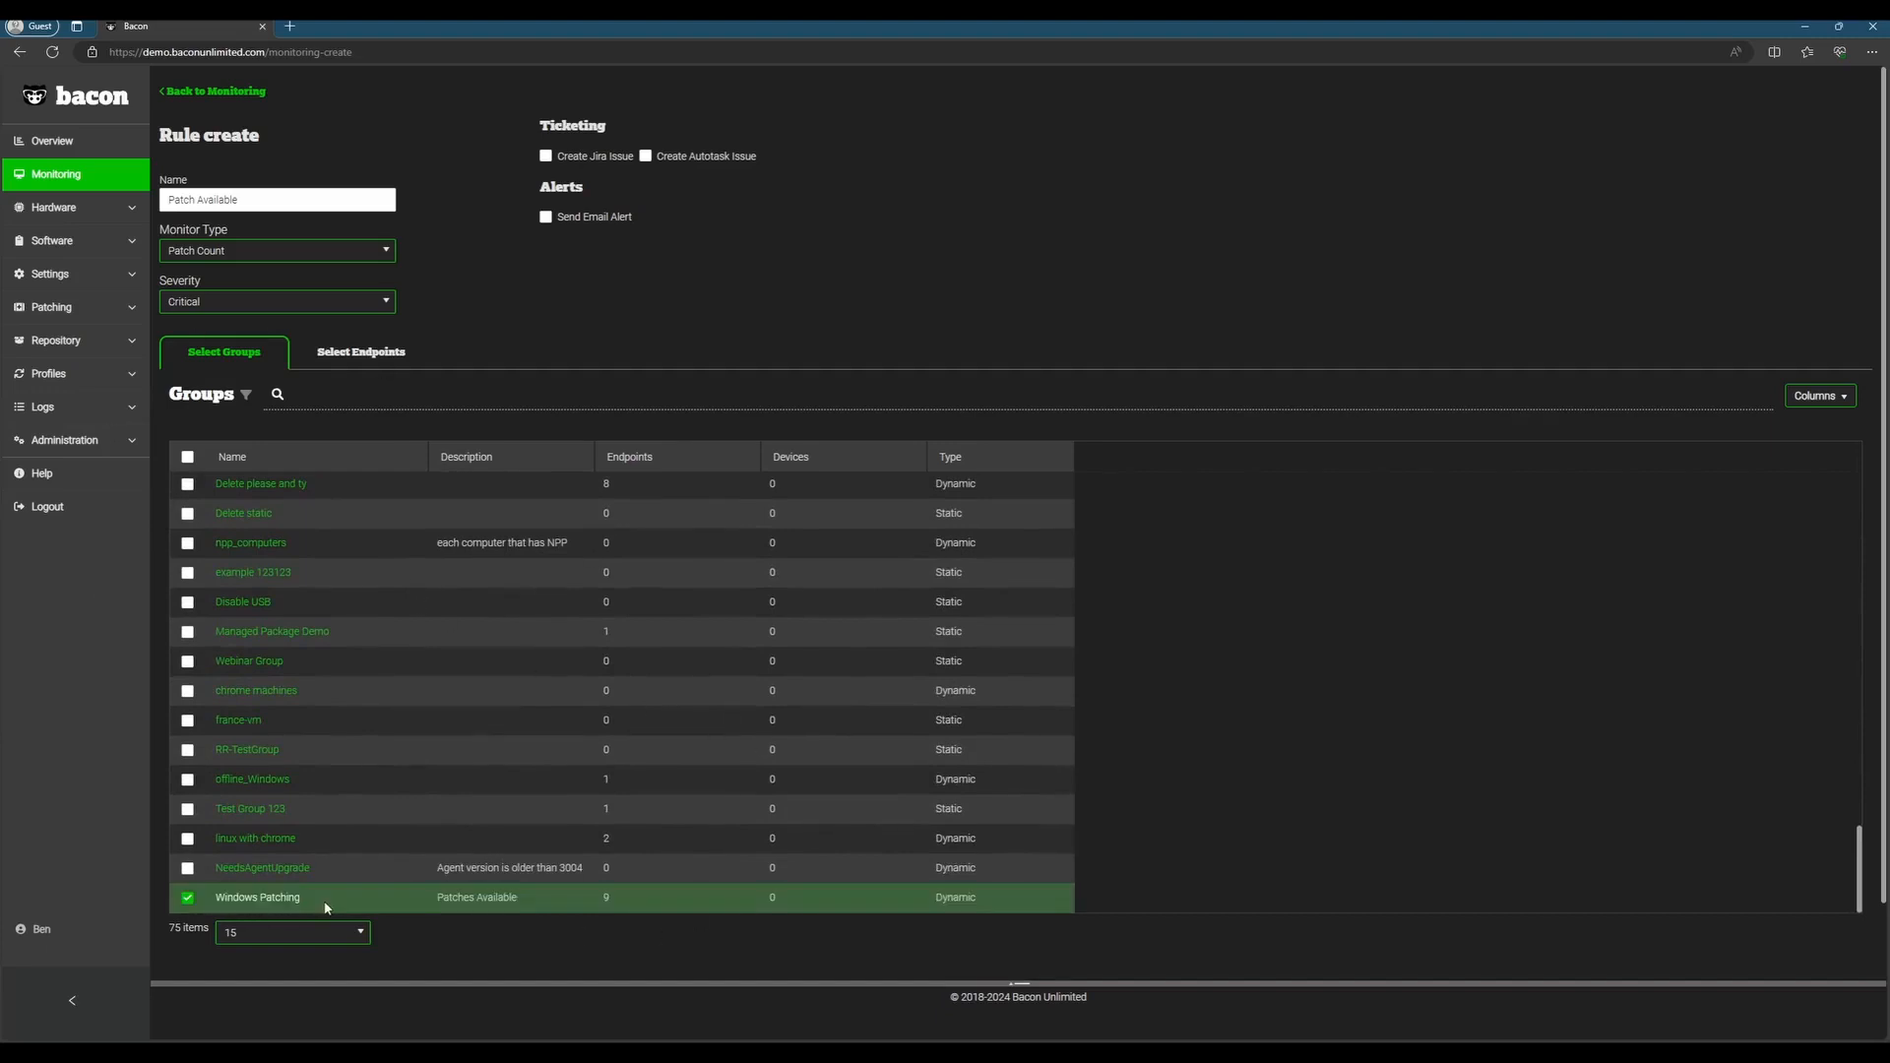
Step: Set the rule's maximum available patch count to 1 and create the rule
scroll(588, 949, "down", 1)
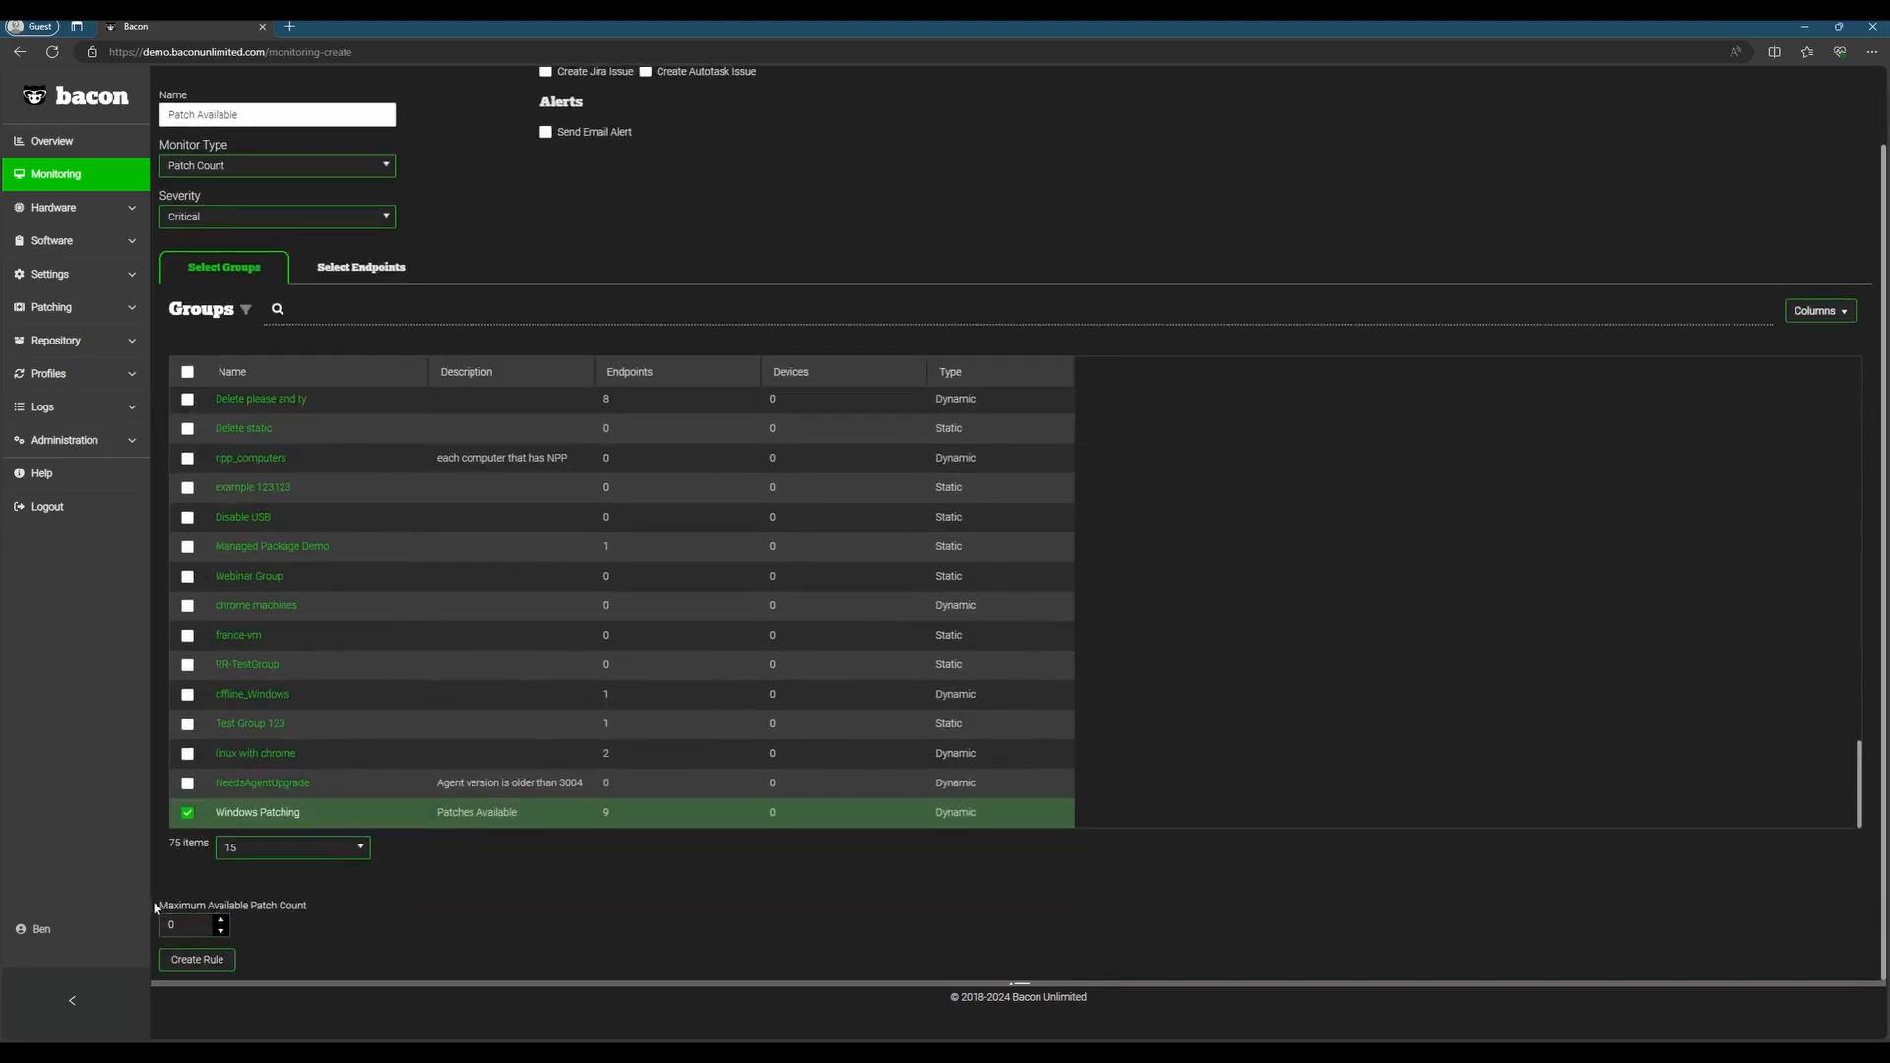
left_click_drag(158, 907, 328, 911)
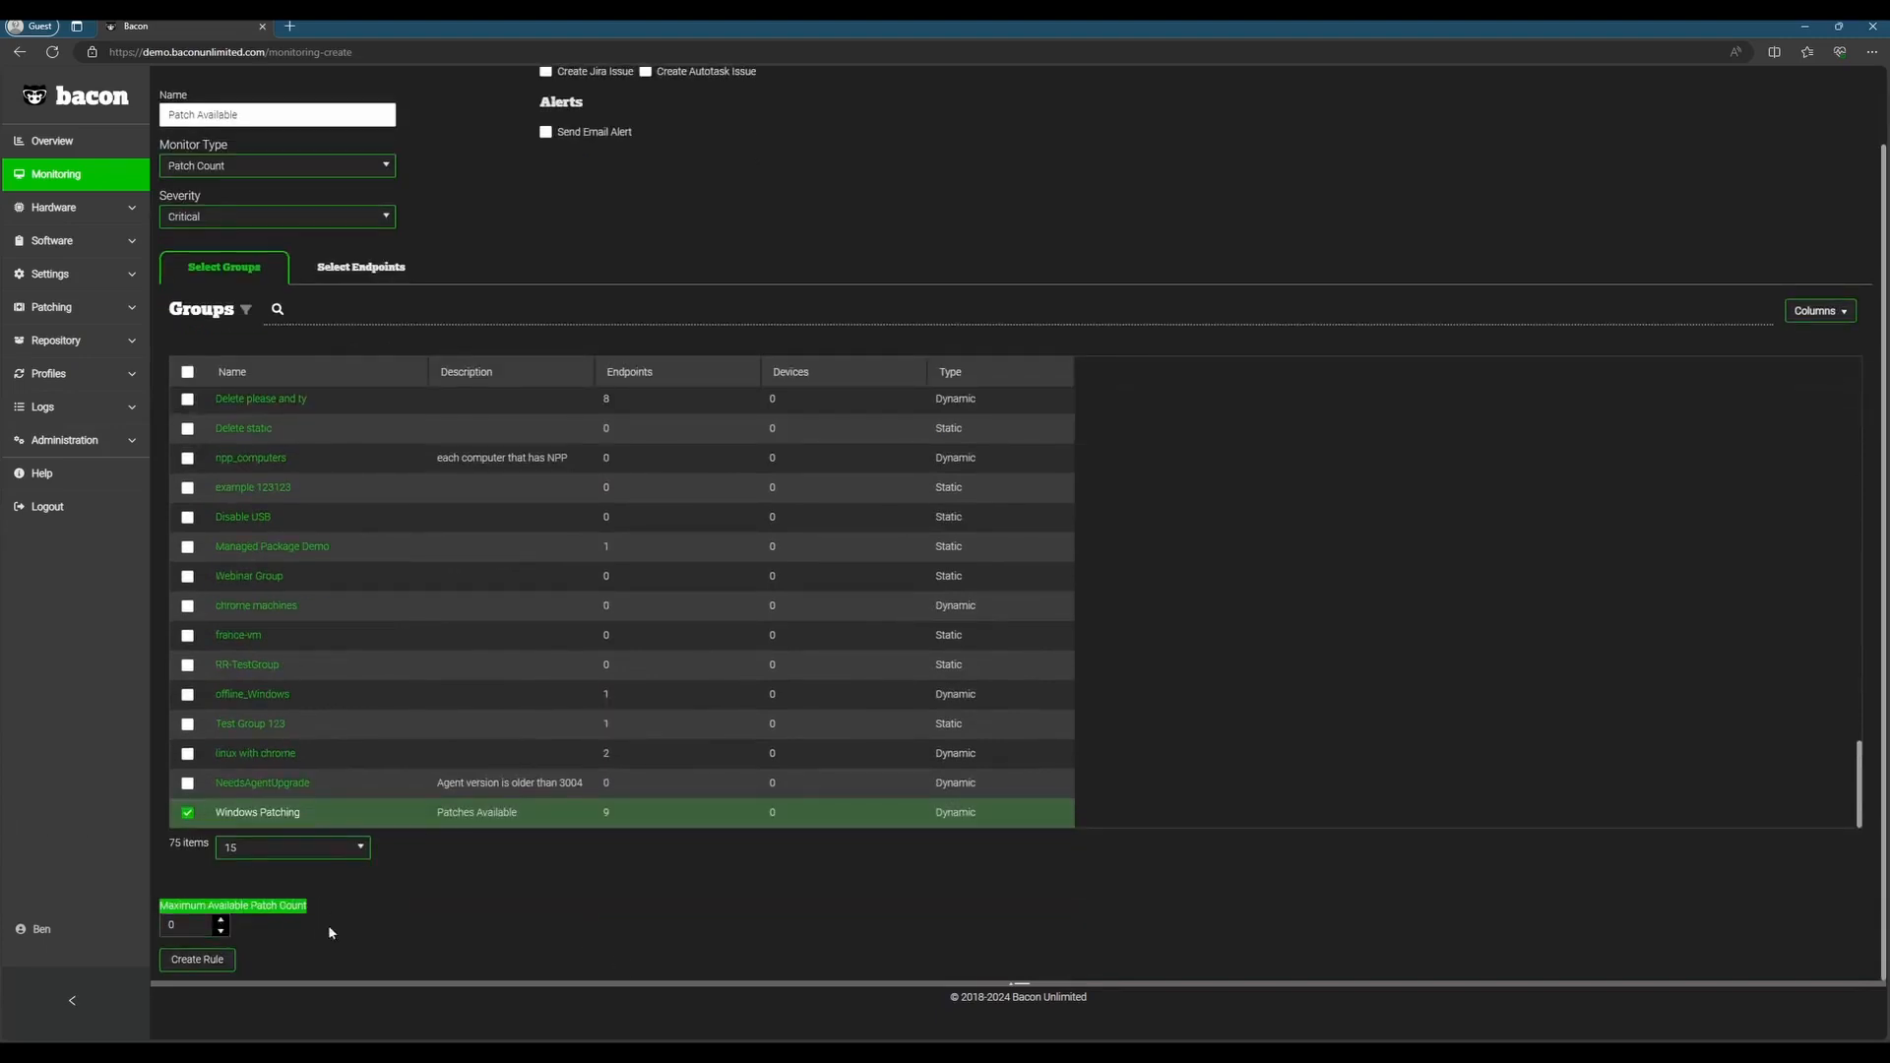
left_click(323, 929)
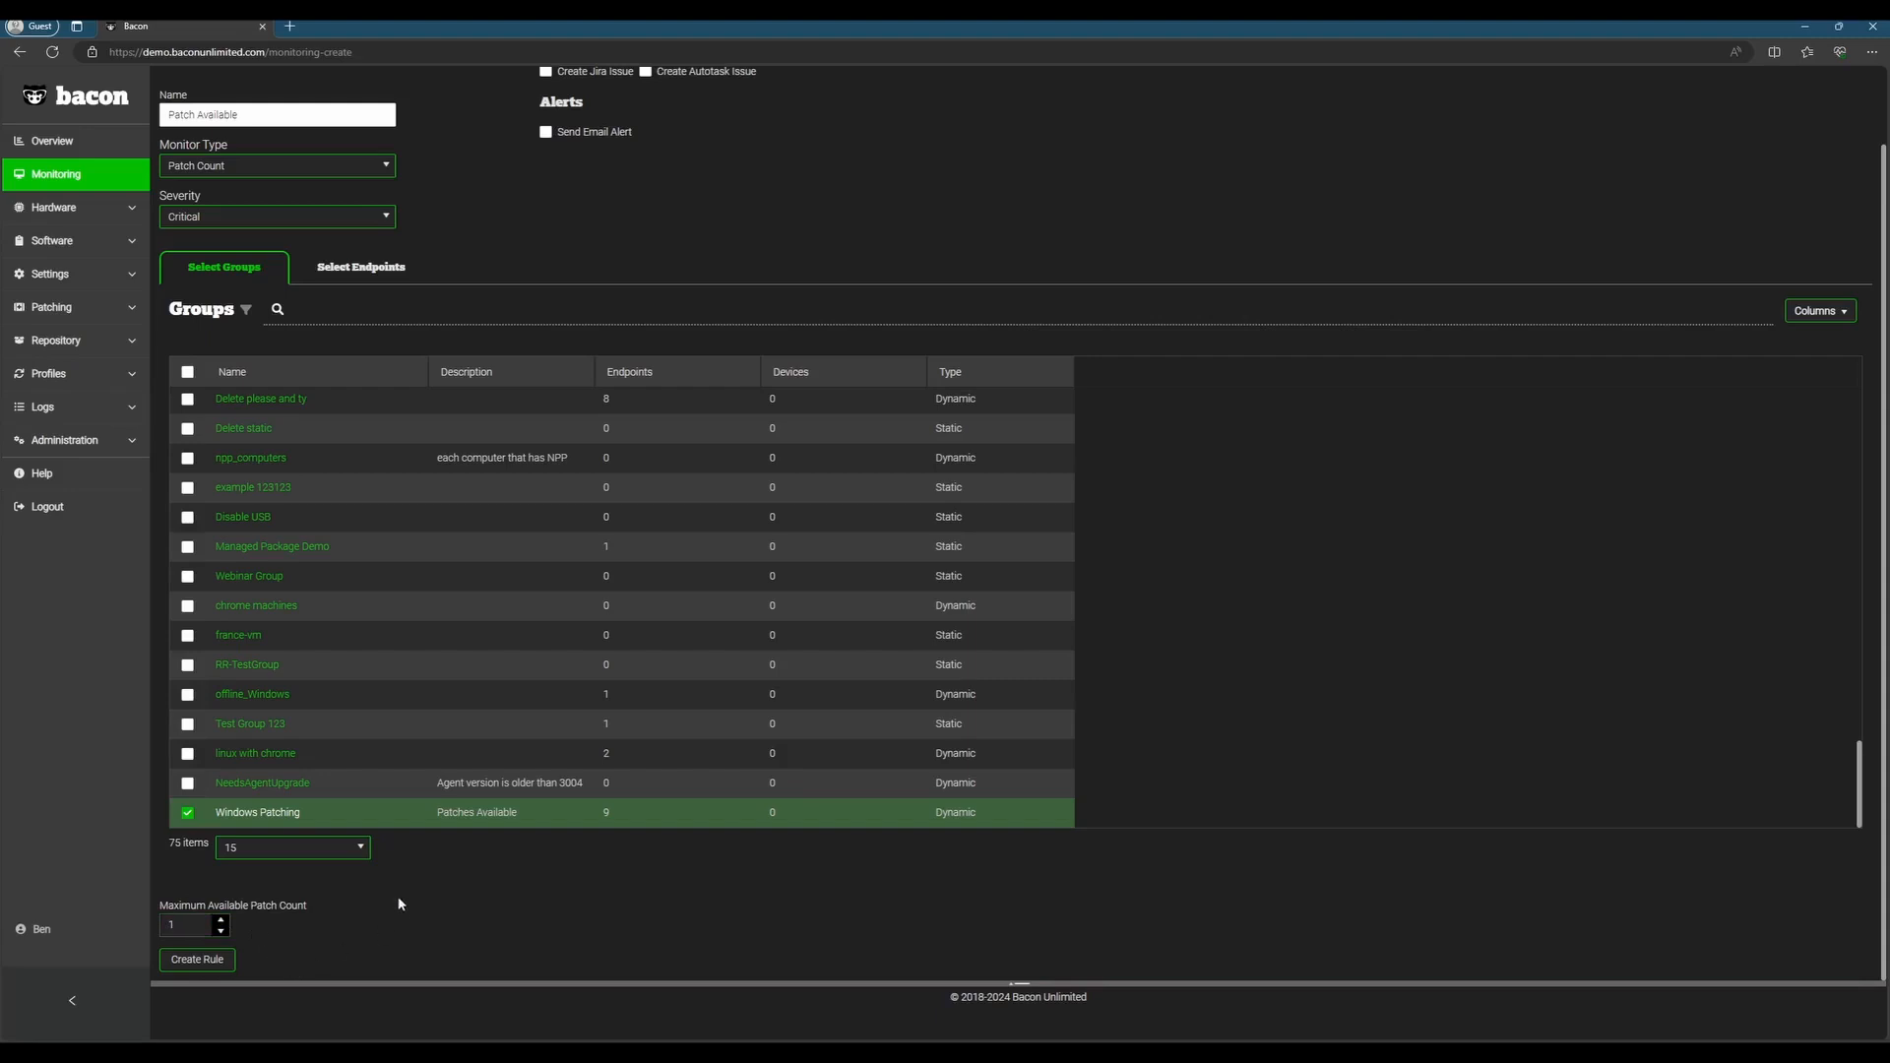
left_click(216, 963)
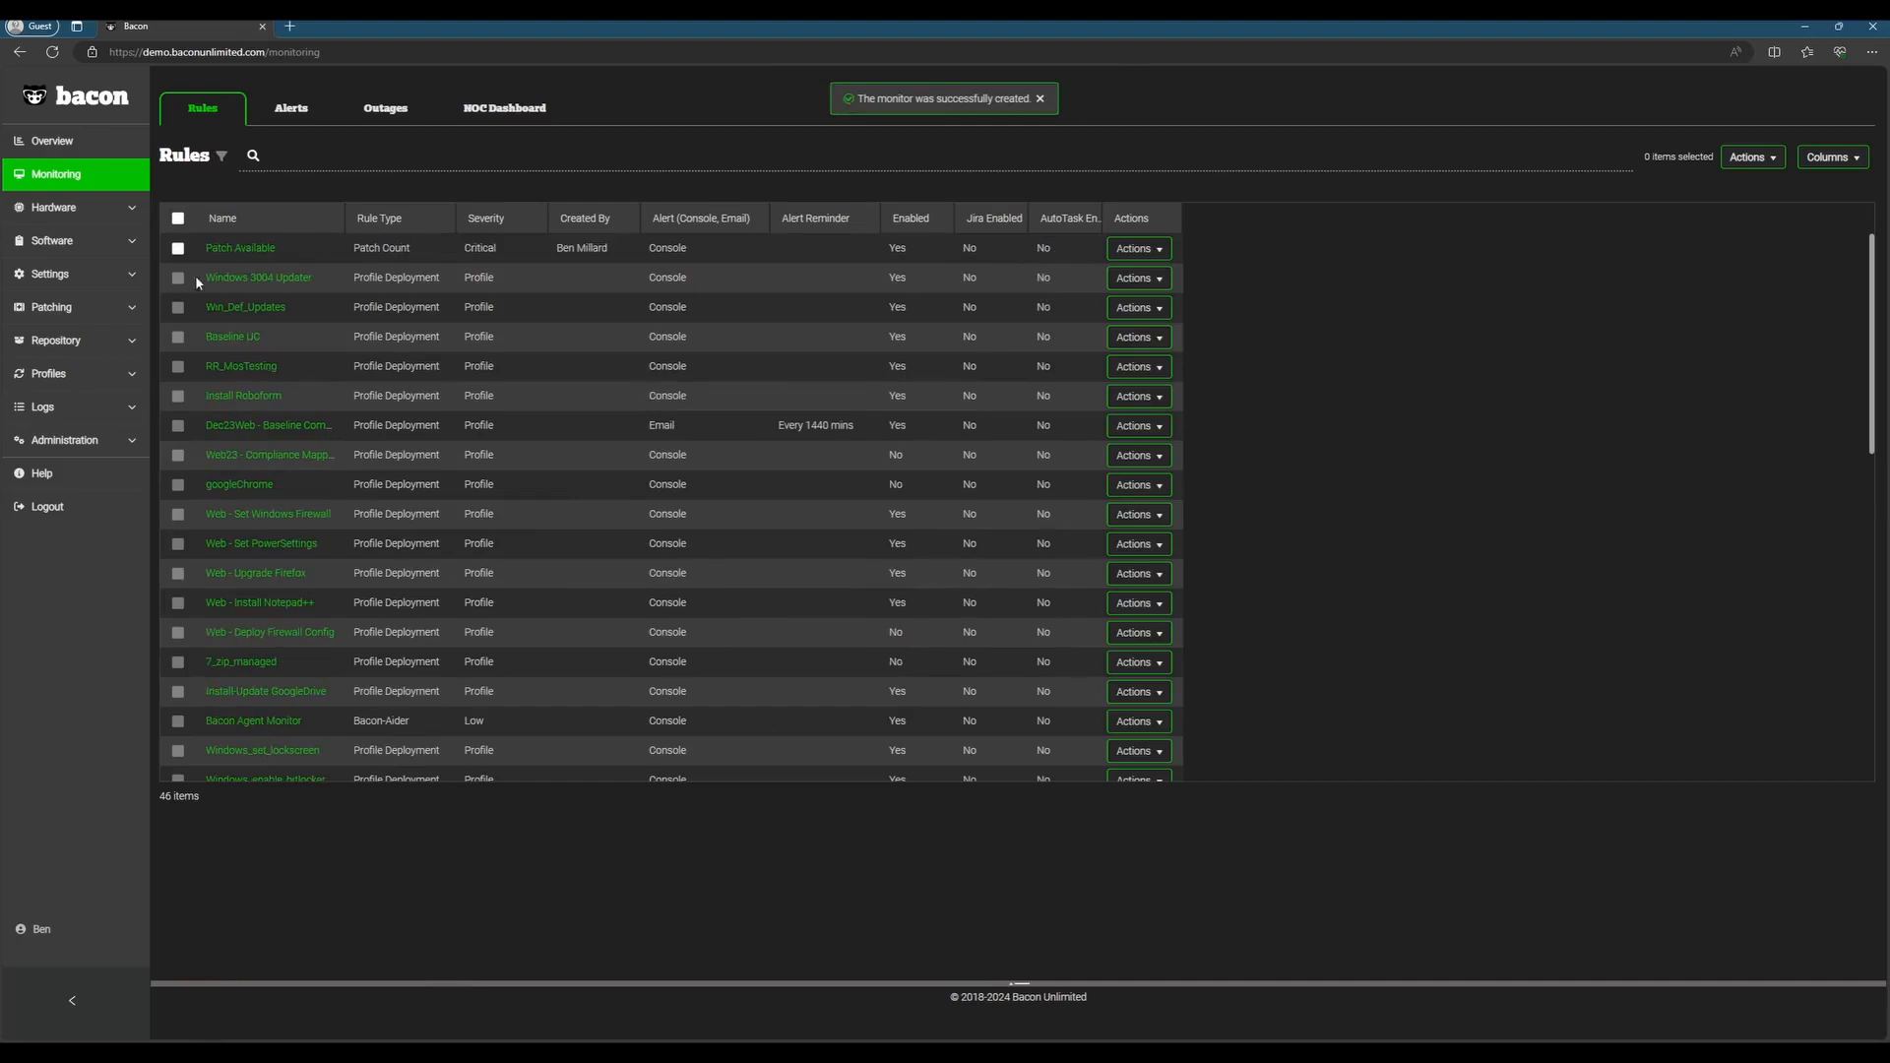
Step: Review the Patch Available rule's details and its edit form without changing anything
left_click(242, 251)
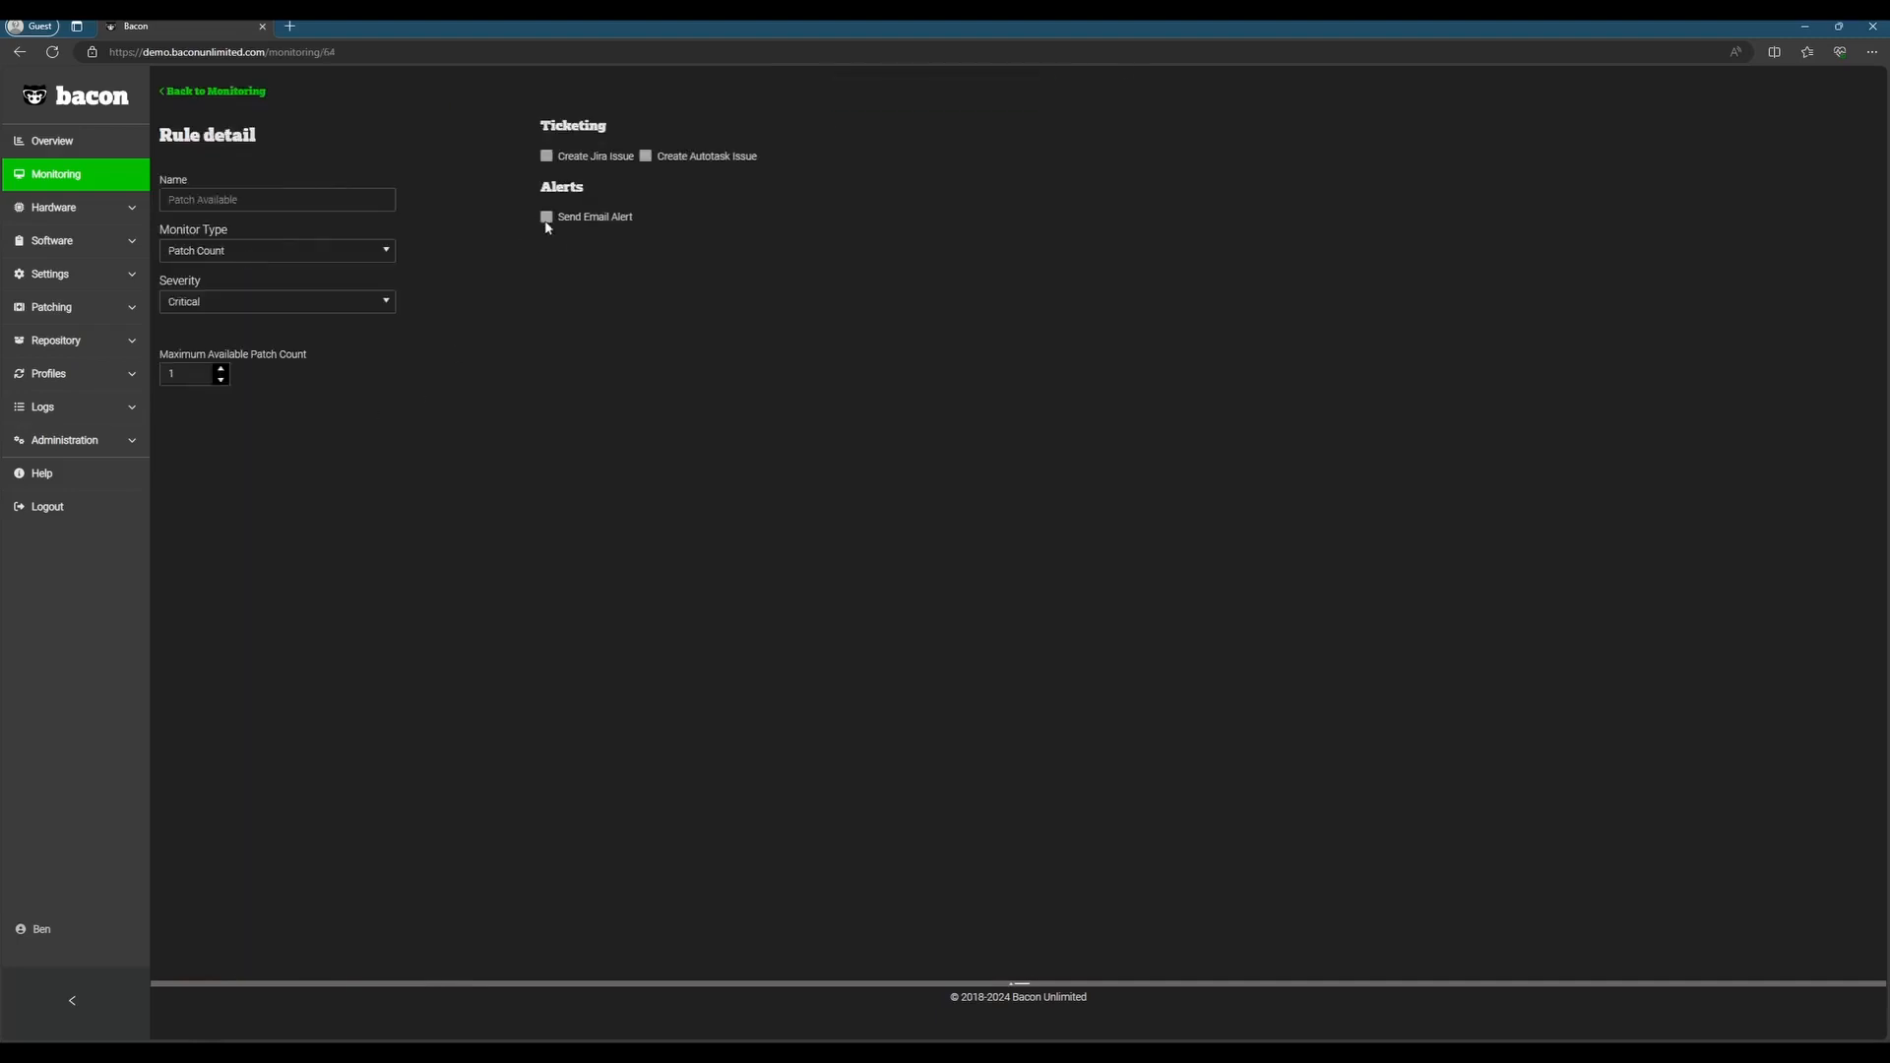
left_click(239, 93)
left_click(1142, 249)
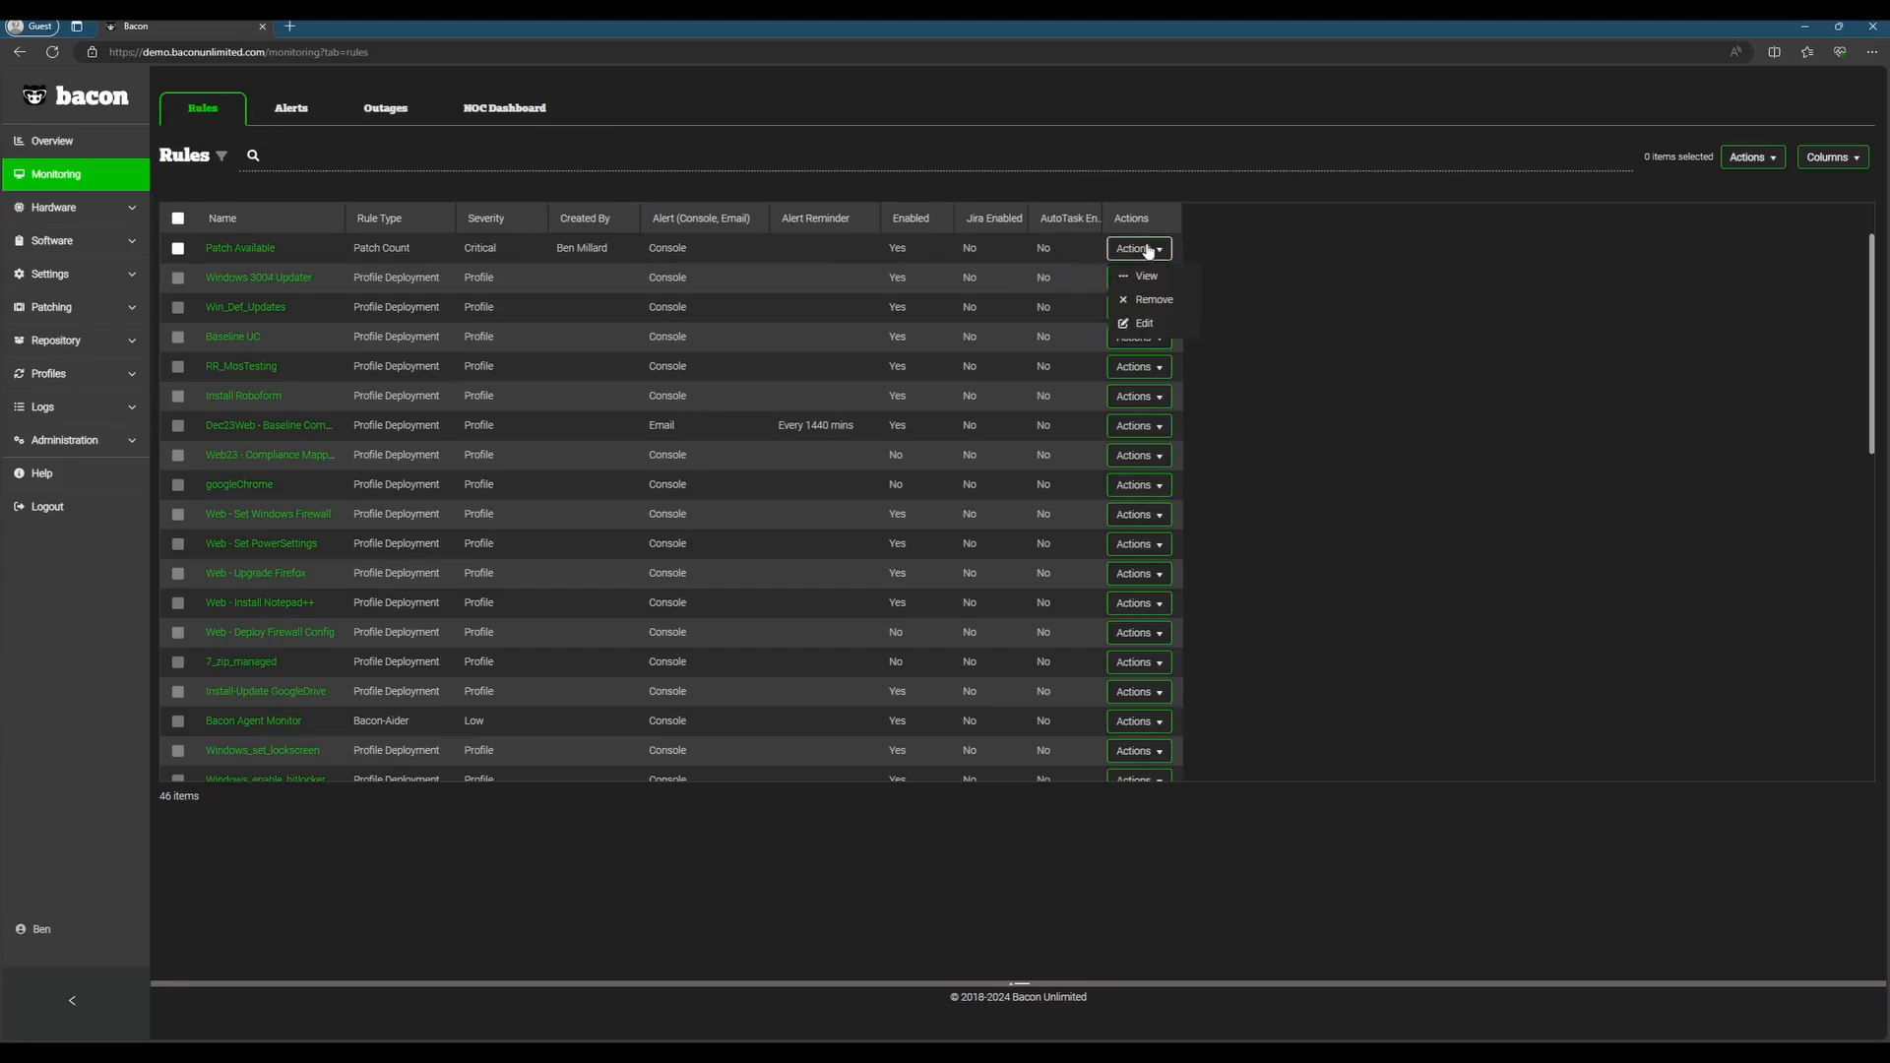
left_click(1146, 323)
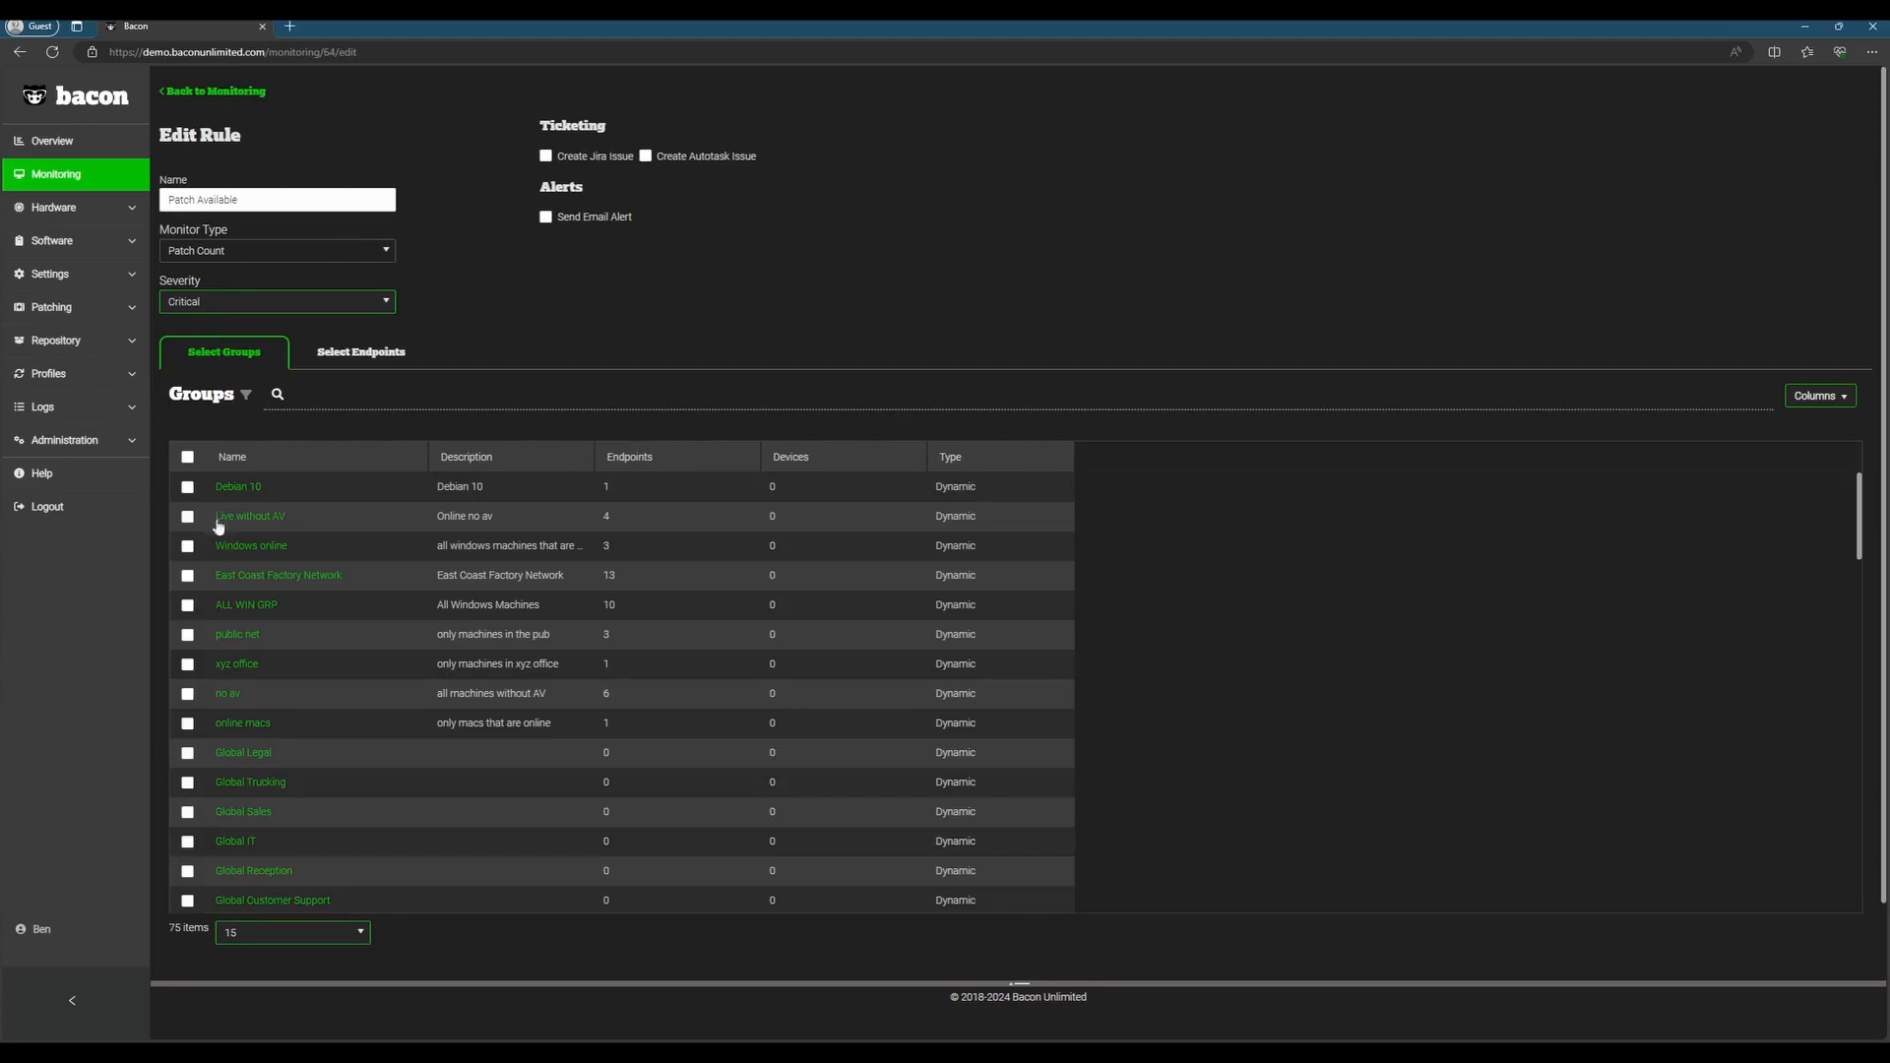
left_click(214, 92)
left_click(1160, 249)
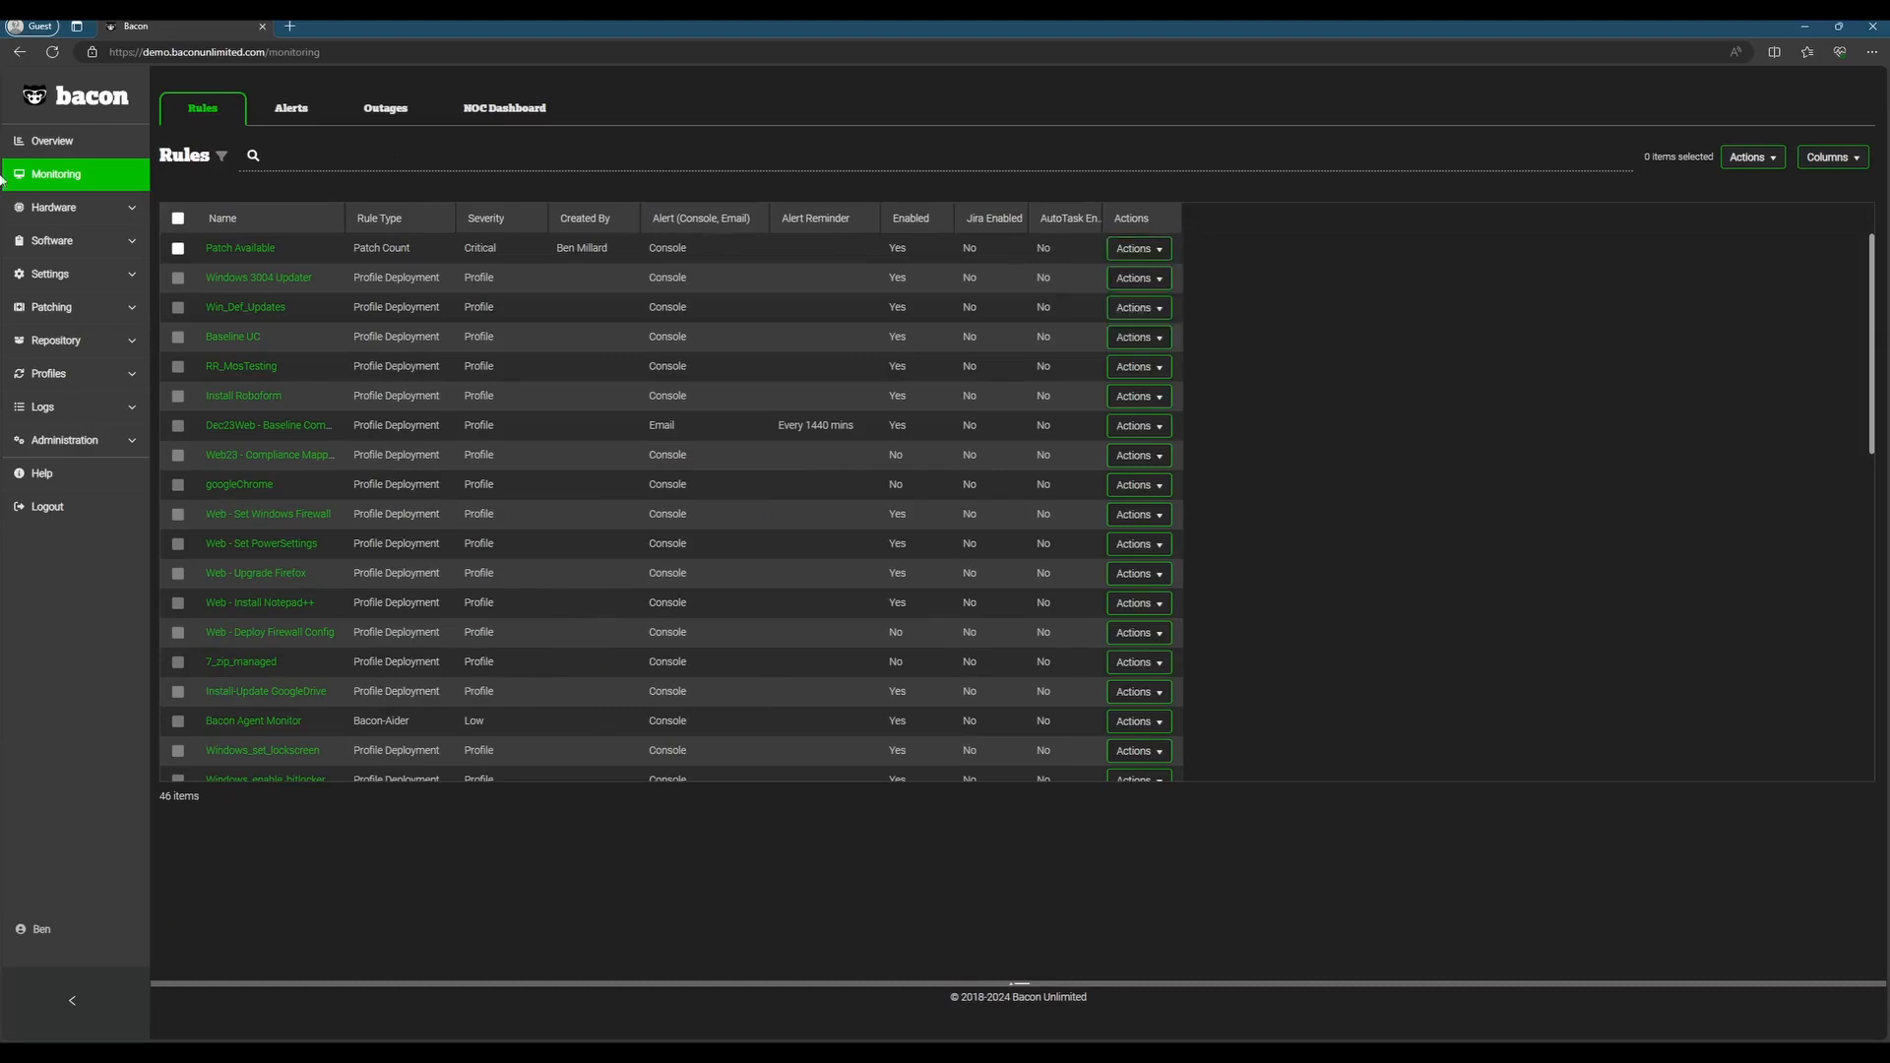
Step: Check the overview's alert chart and open the critical alerts triggered by the Patch Available rule
left_click(103, 142)
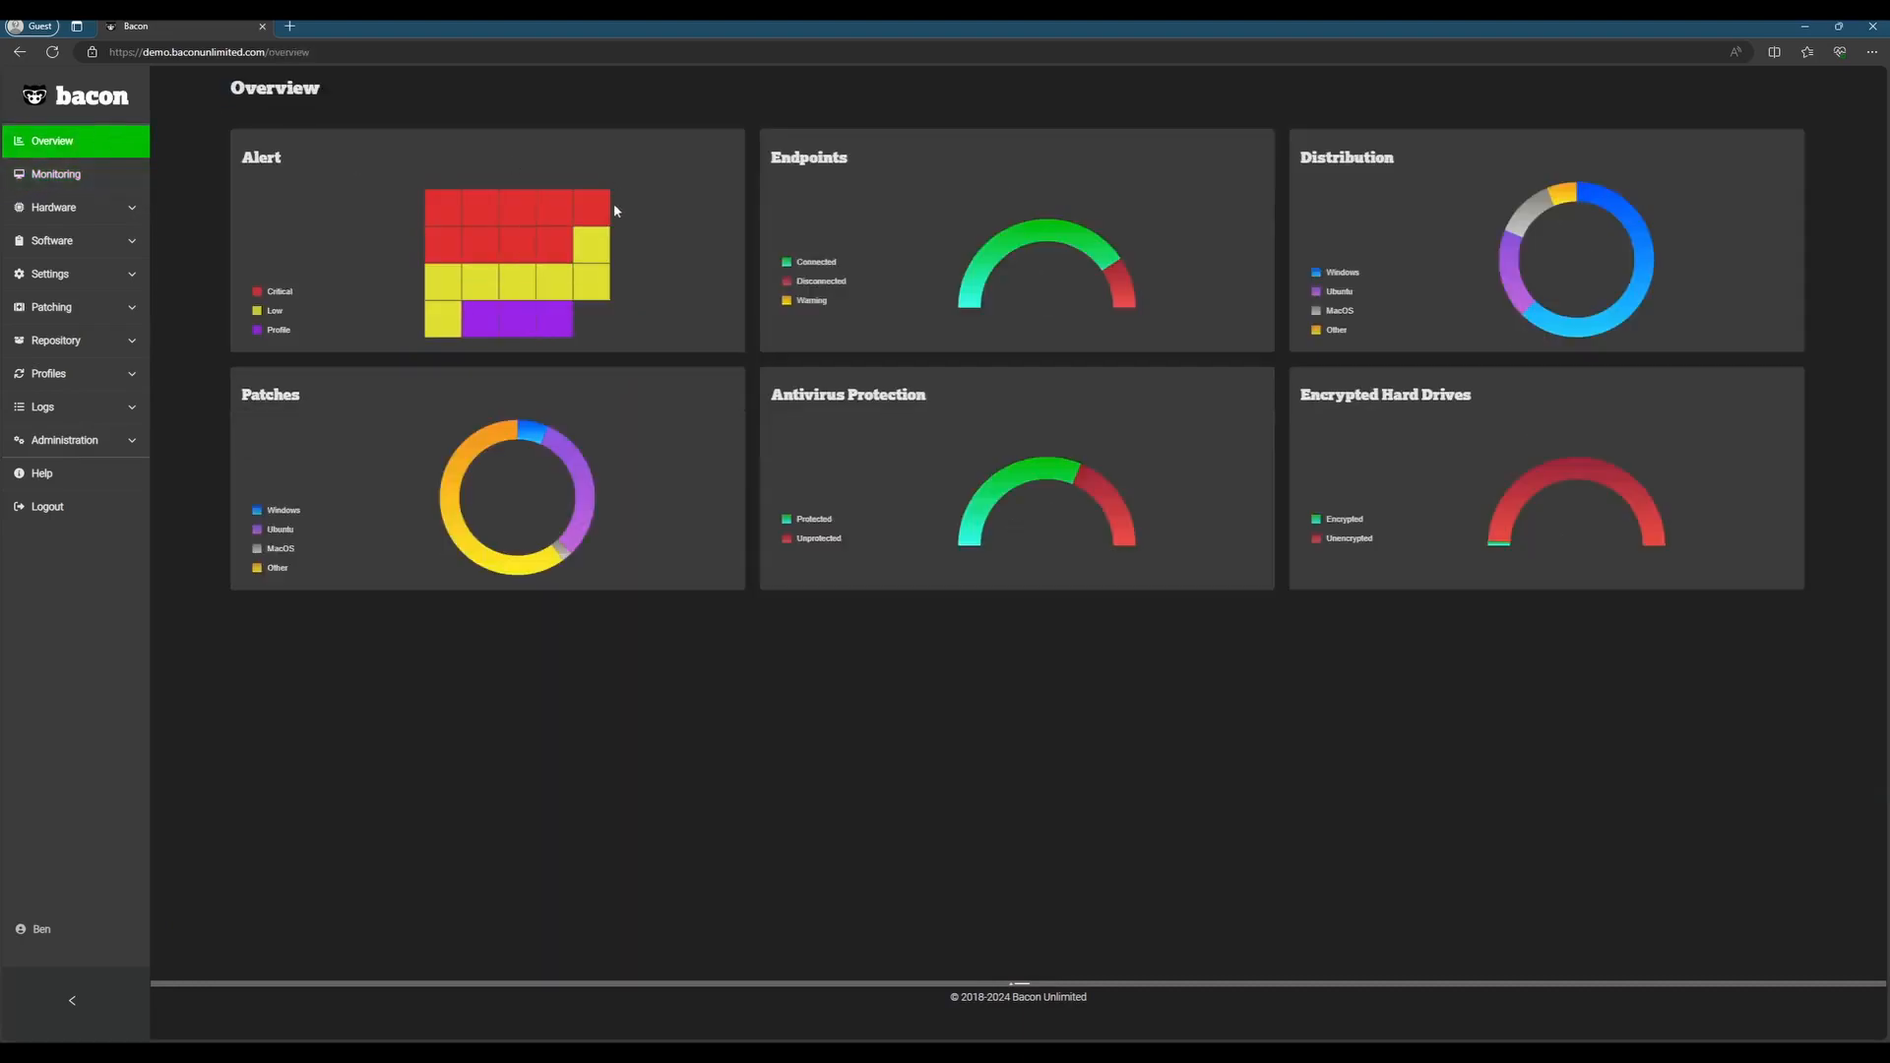
mouse_move(554, 205)
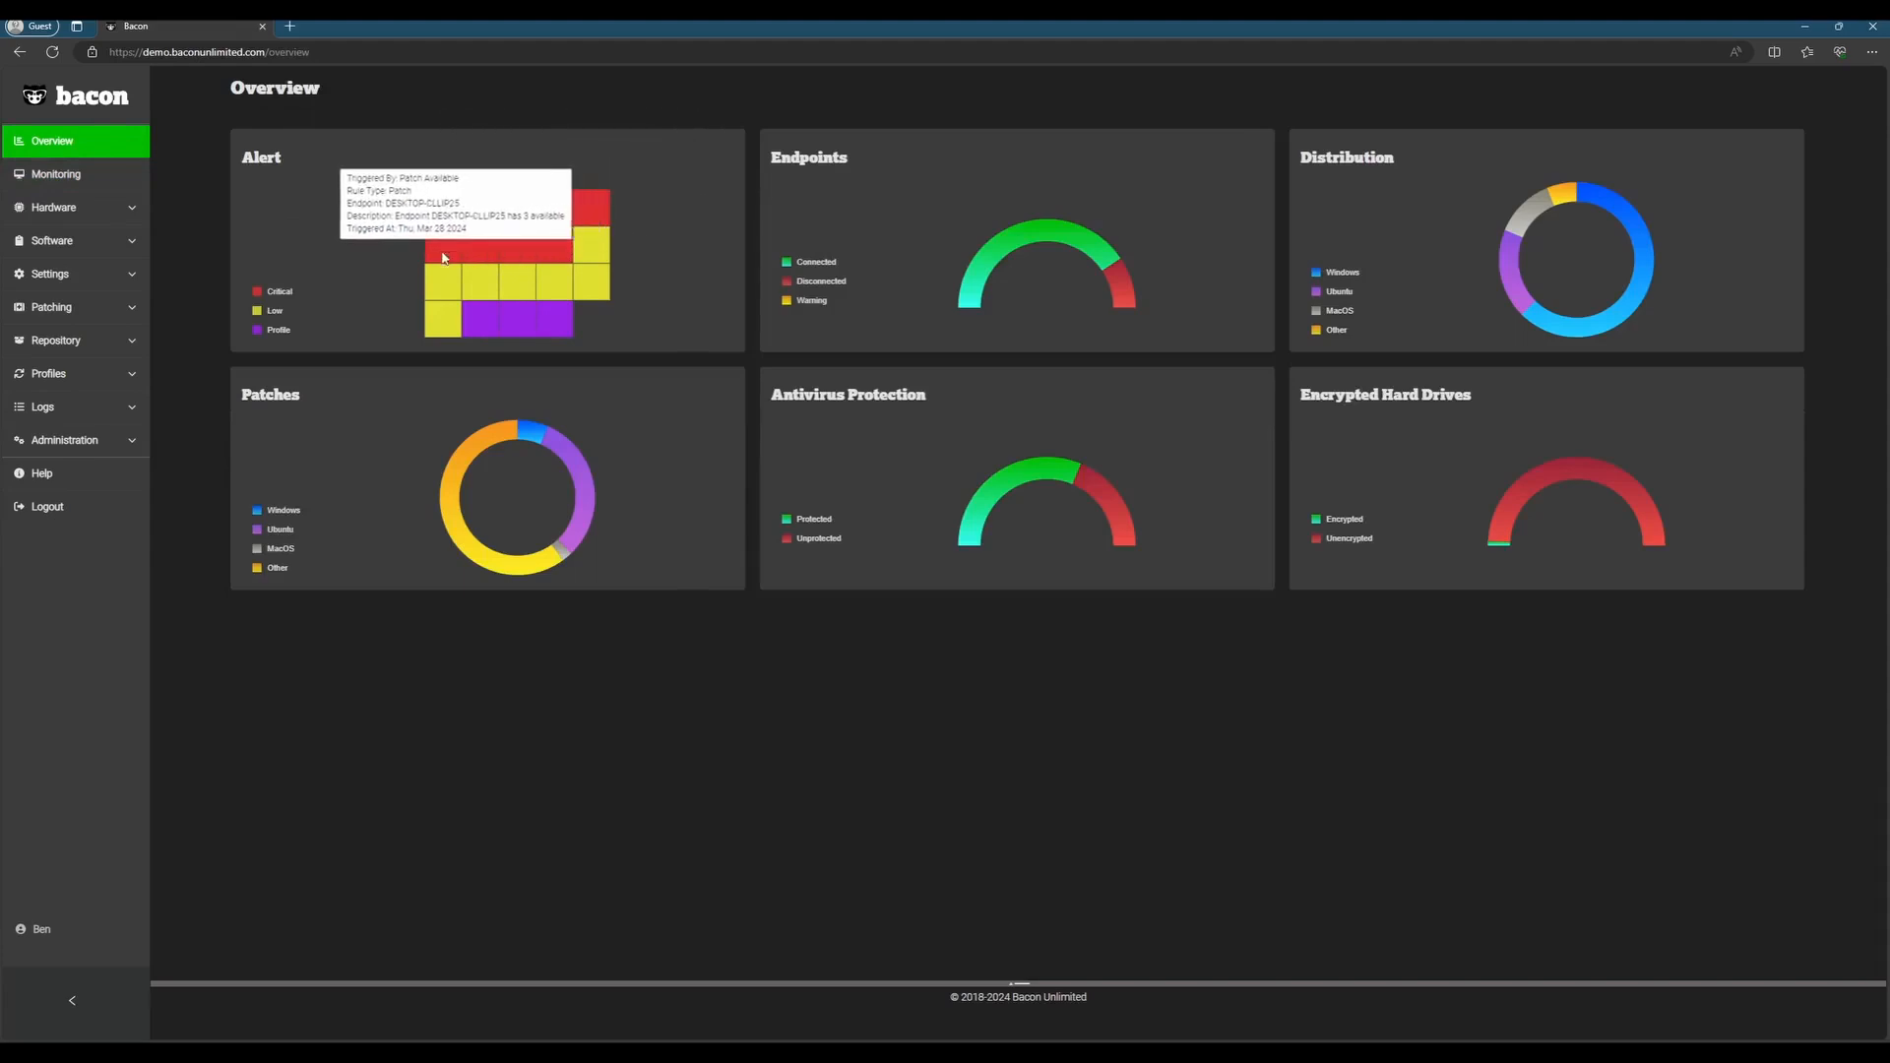
left_click(599, 205)
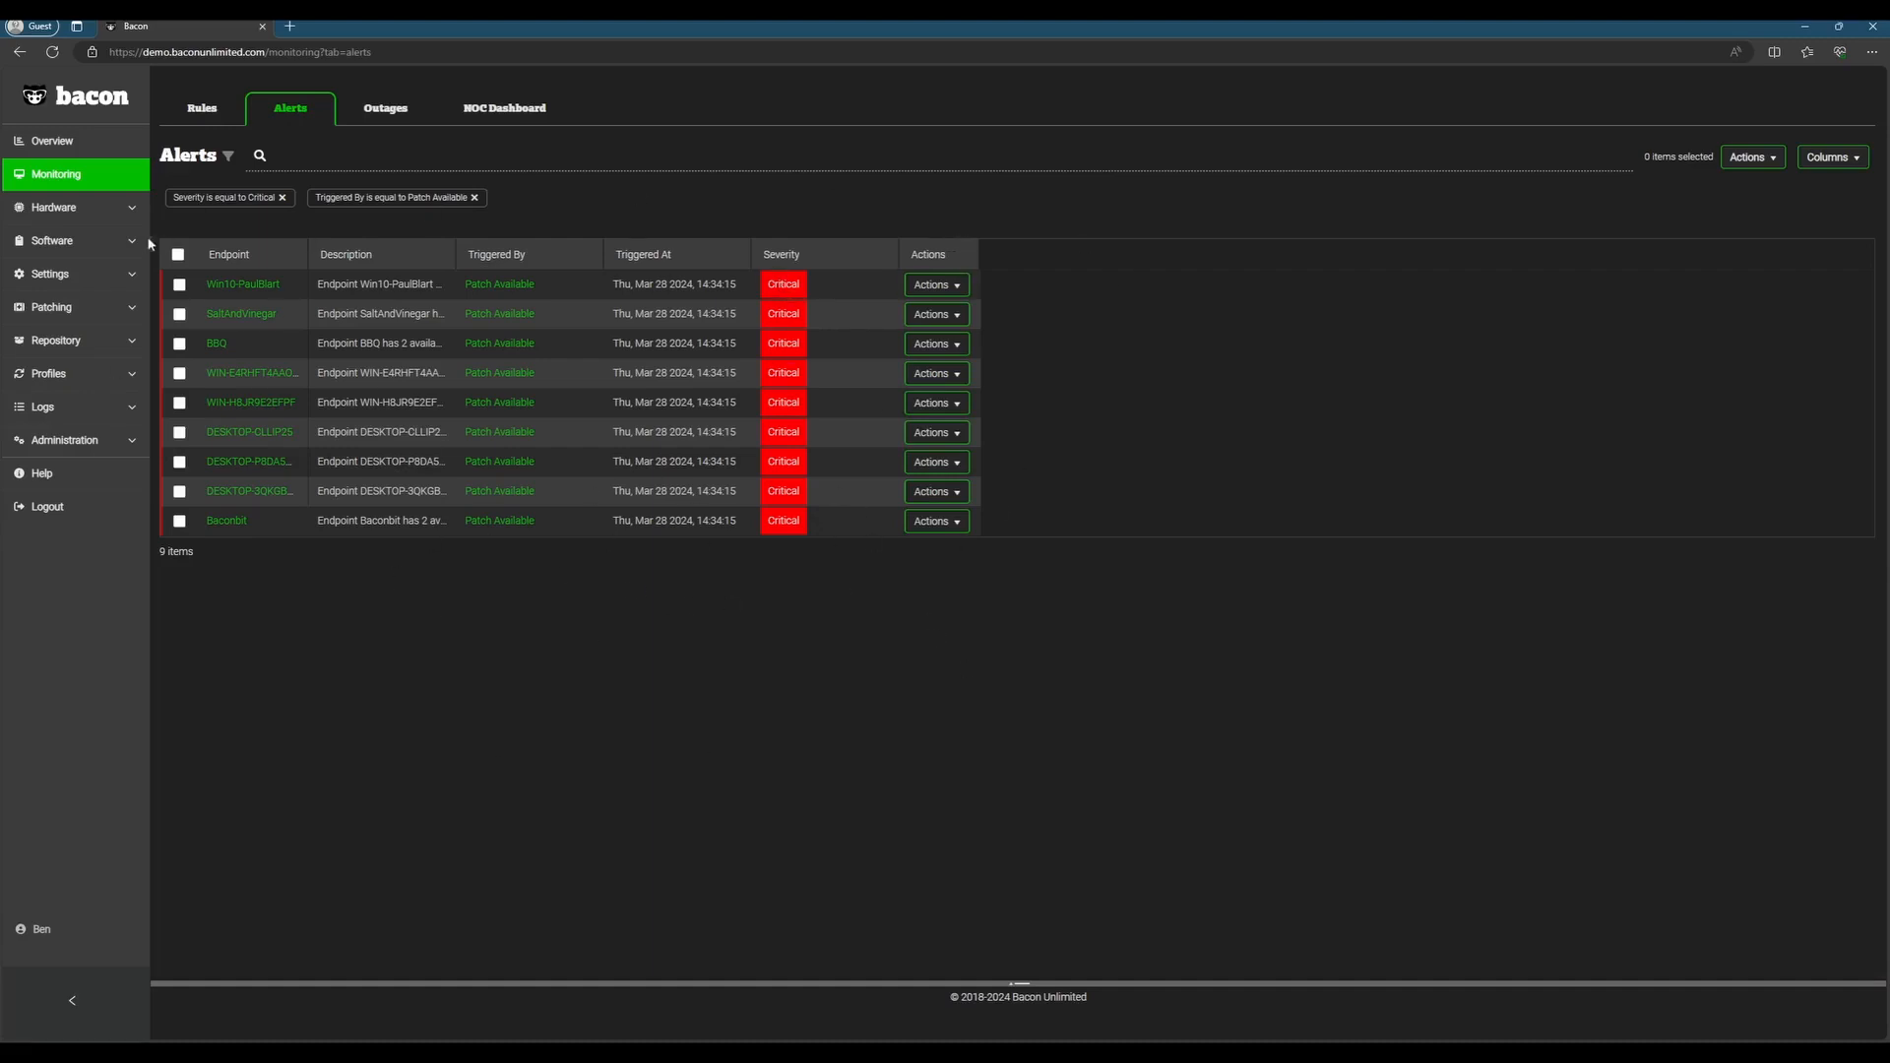
Step: Export all of the listed critical Patch Available alerts and return to the overview
left_click(178, 254)
left_click(1752, 158)
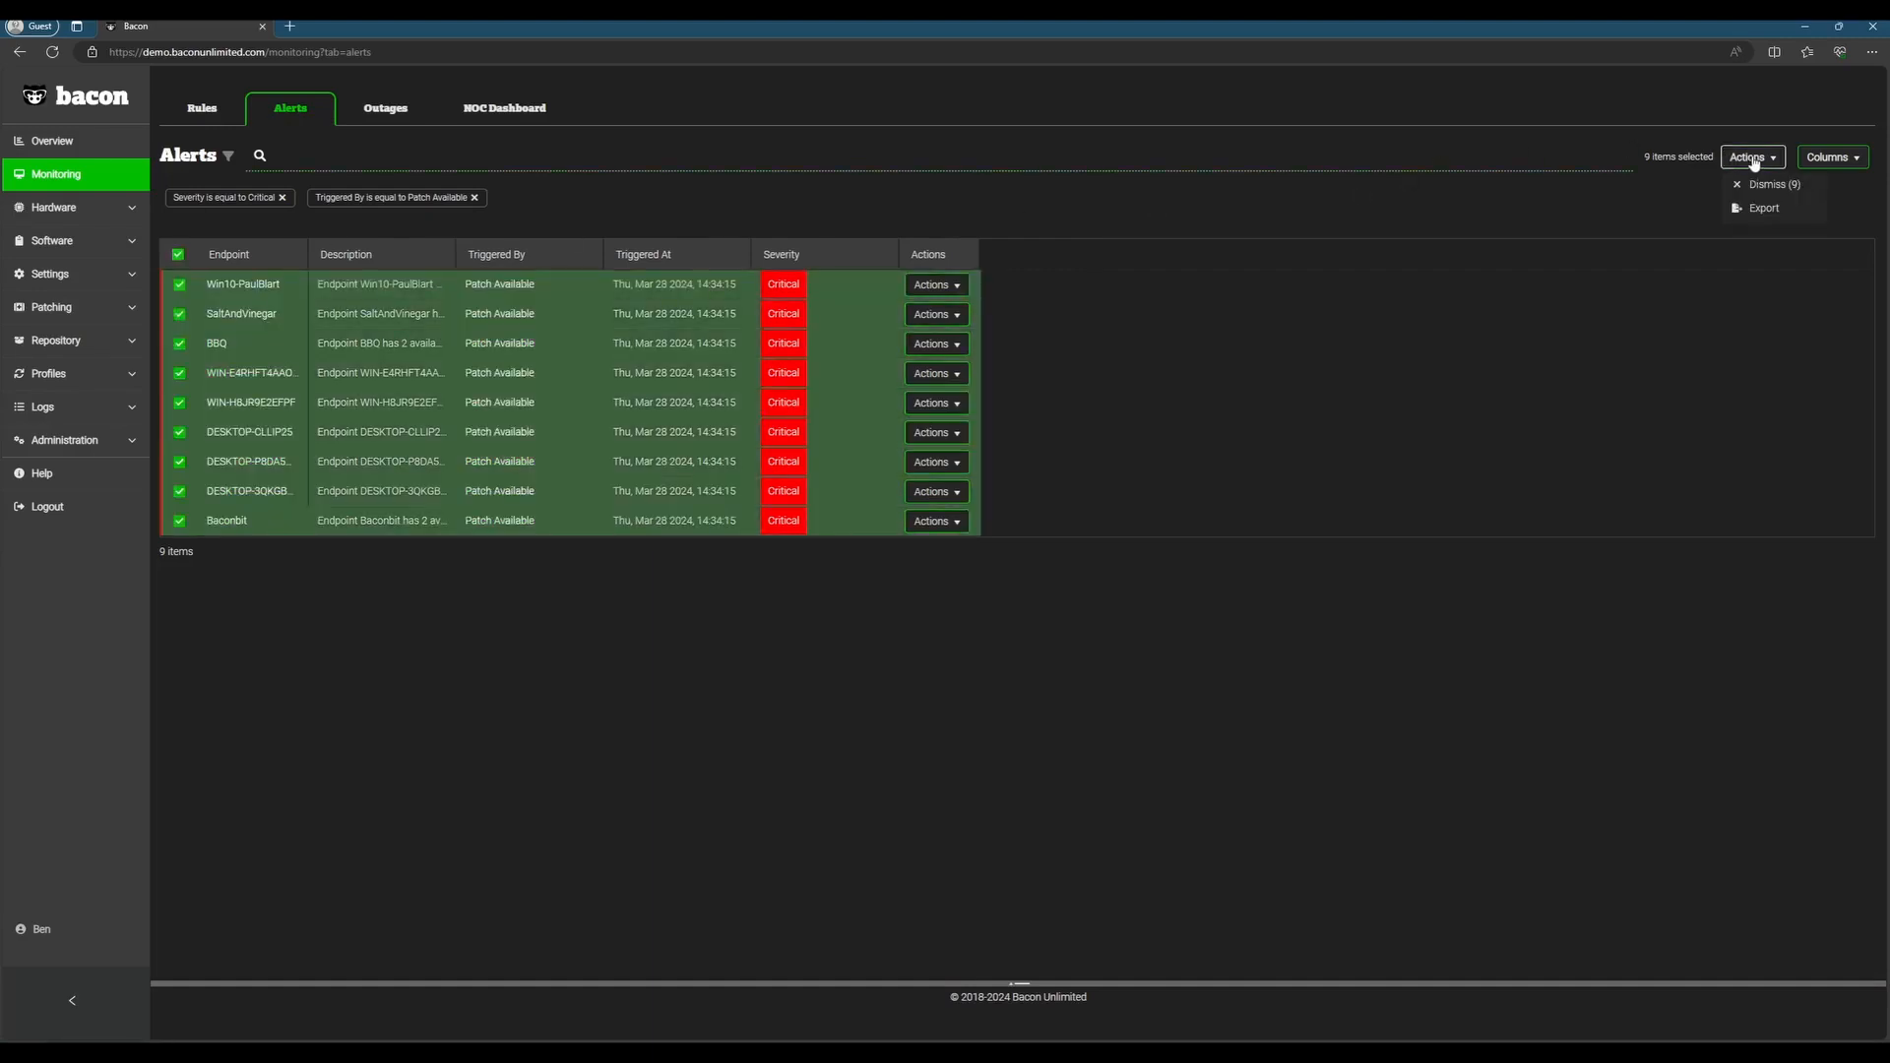
left_click(1765, 211)
left_click(51, 141)
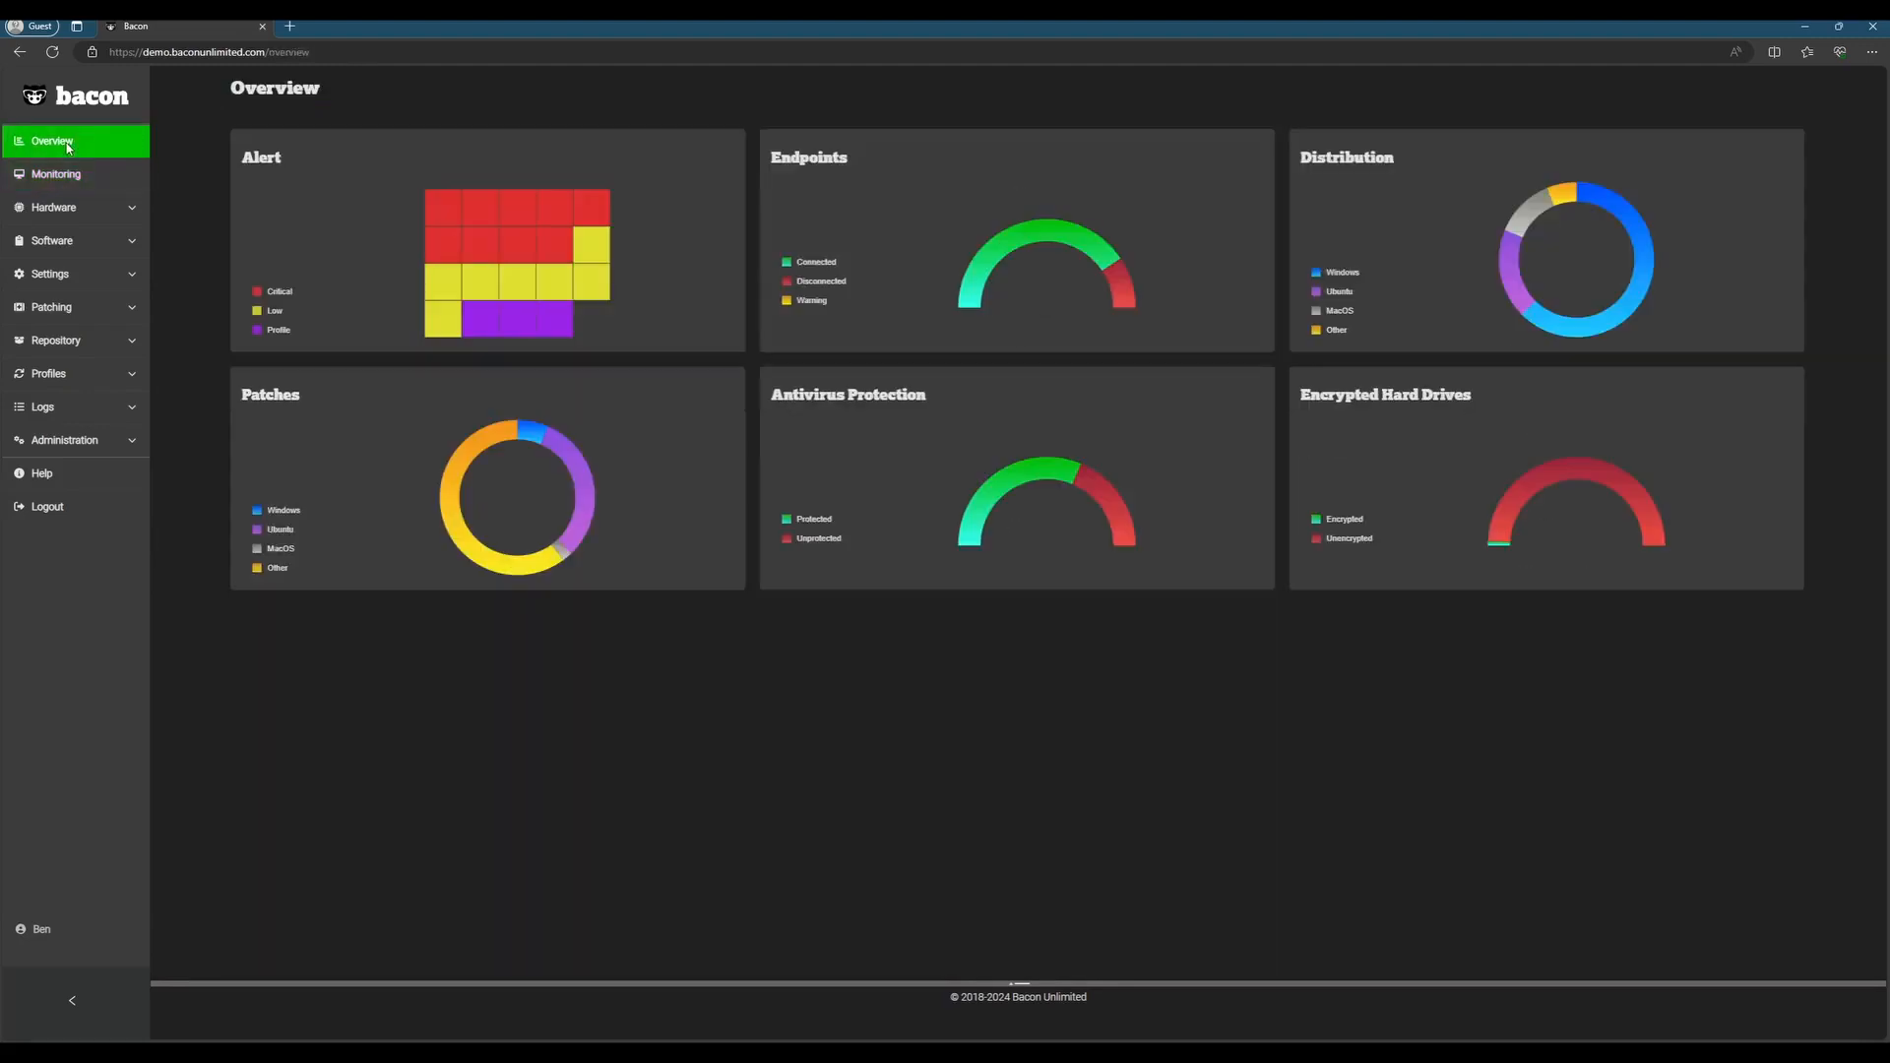